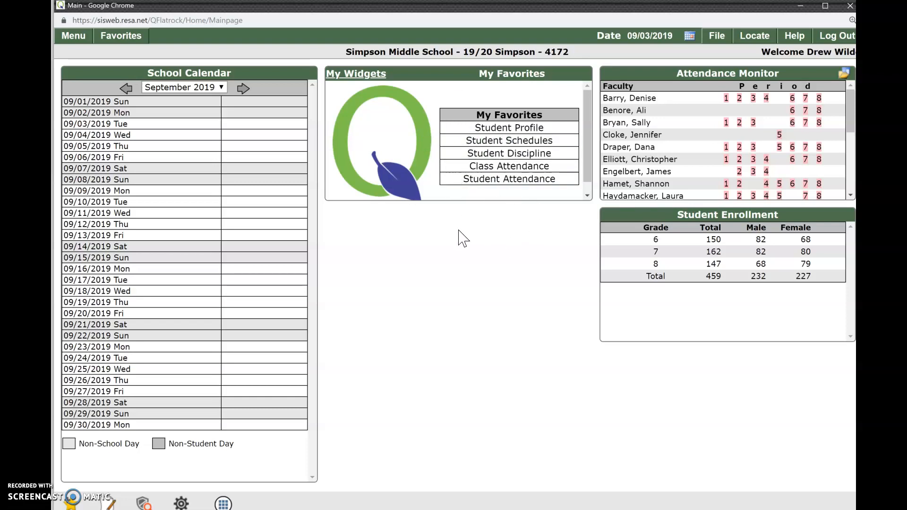
Open the Grade Book for the Math EC I 8th class and bring up its setup areas.
left_click(80, 42)
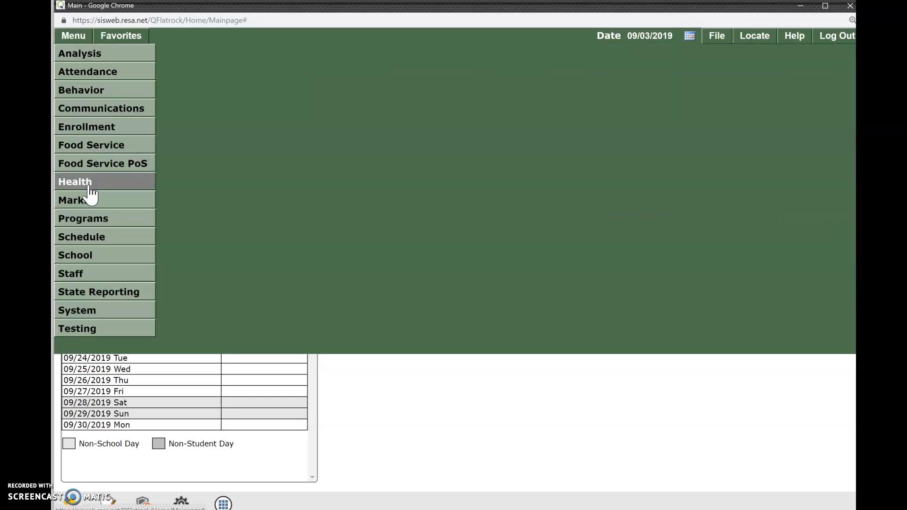
left_click(90, 200)
left_click(205, 85)
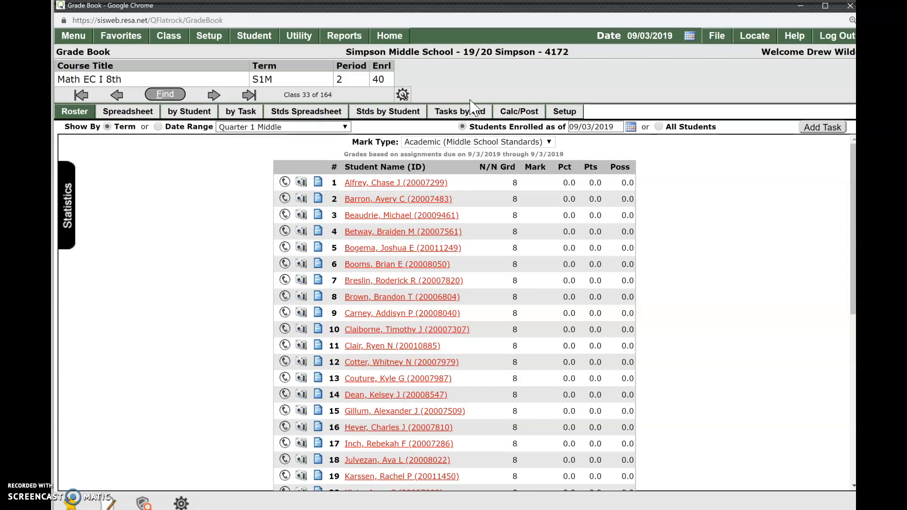
left_click(565, 113)
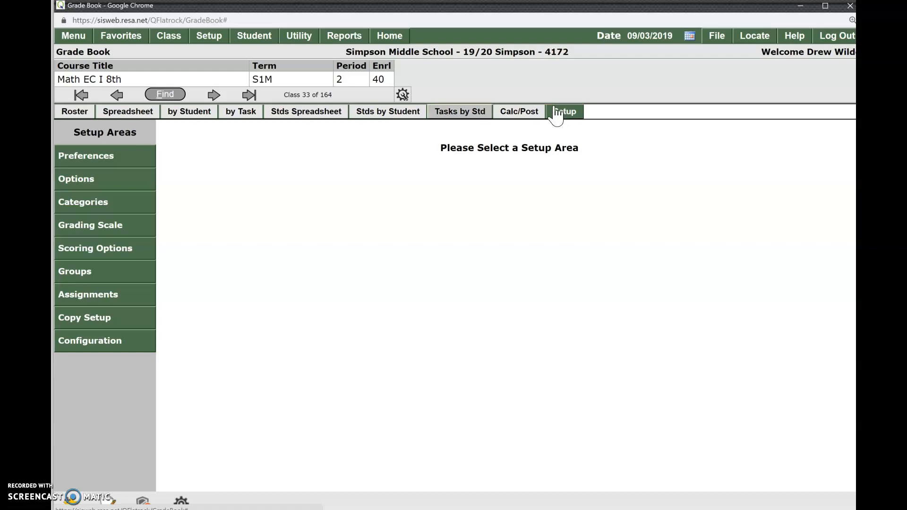
Review the Grade Book configuration checklist to see which setup elements are completed for each class.
left_click(117, 347)
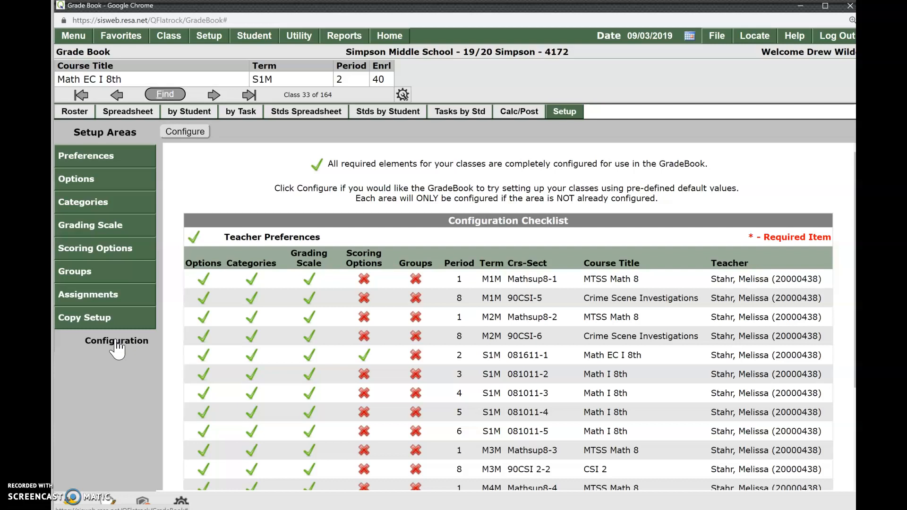
scroll(415, 406, "down", 2)
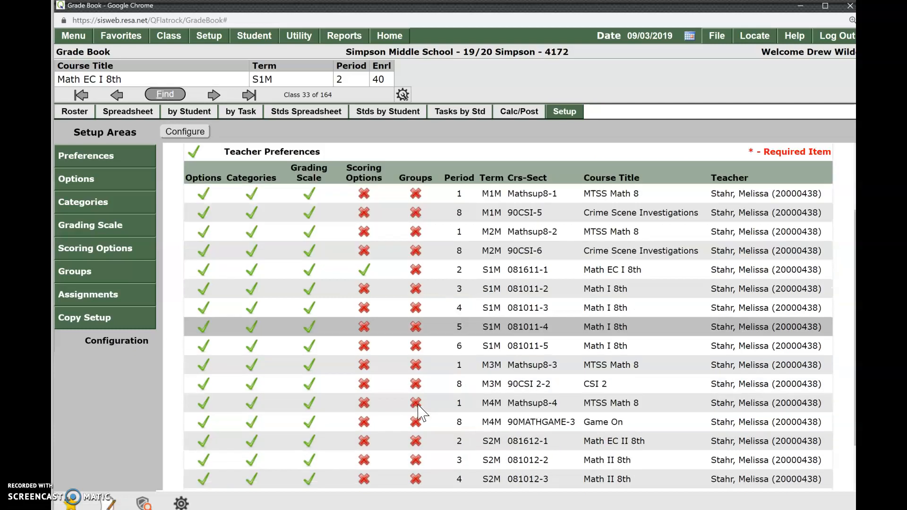
scroll(419, 412, "up", 1)
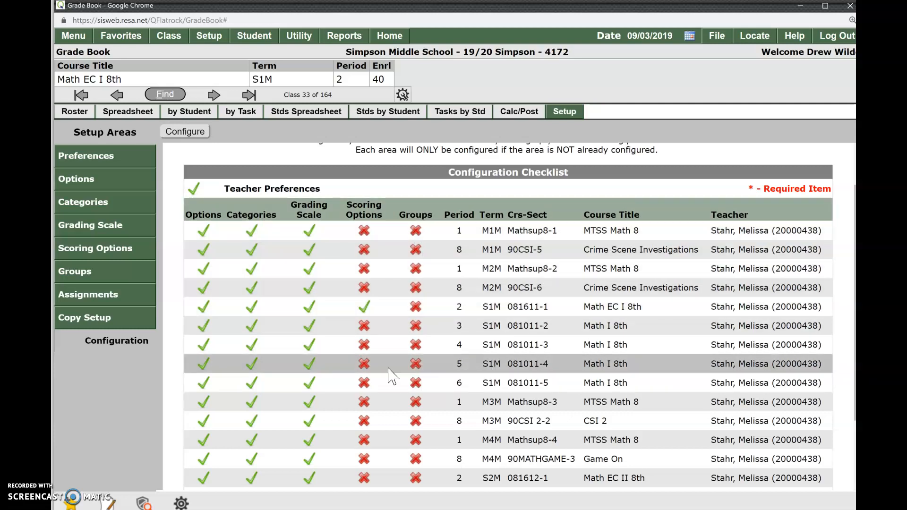
scroll(389, 369, "up", 1)
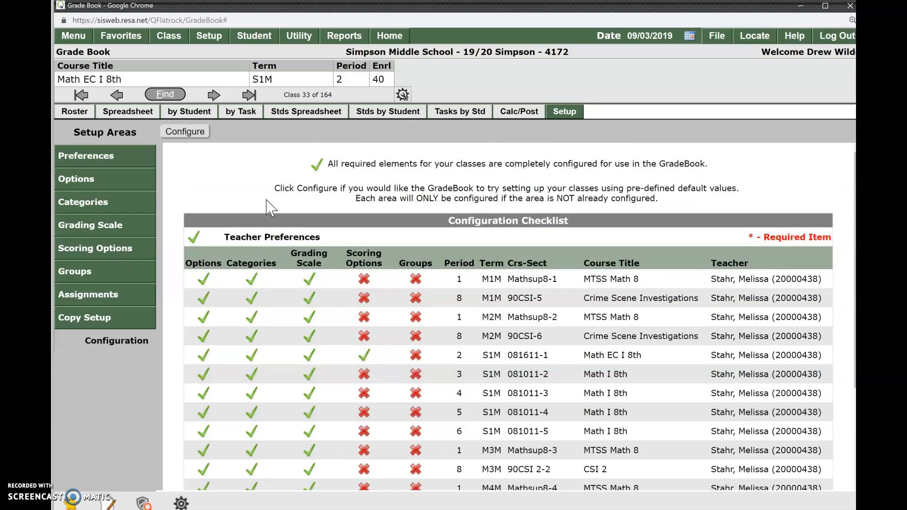
Review the teacher preferences, including the grade calculation, roster display and hidden tab settings.
left_click(123, 164)
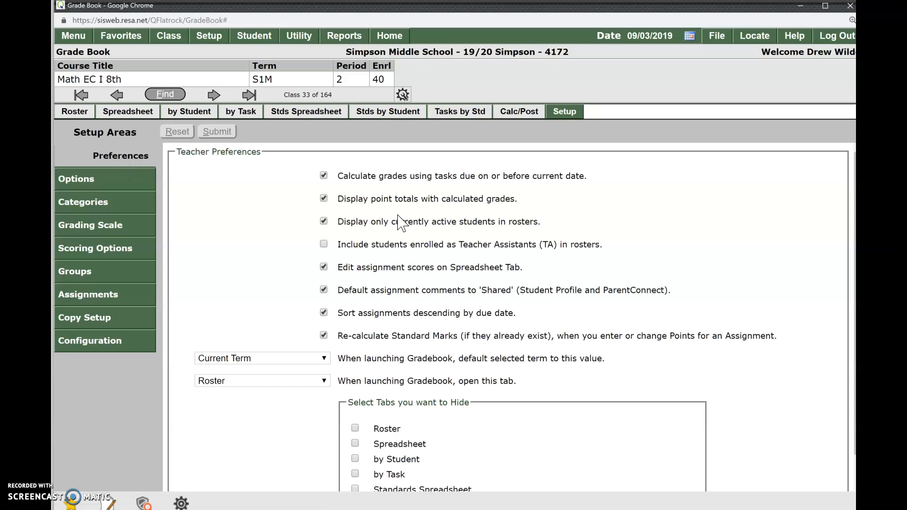
scroll(400, 222, "down", 1)
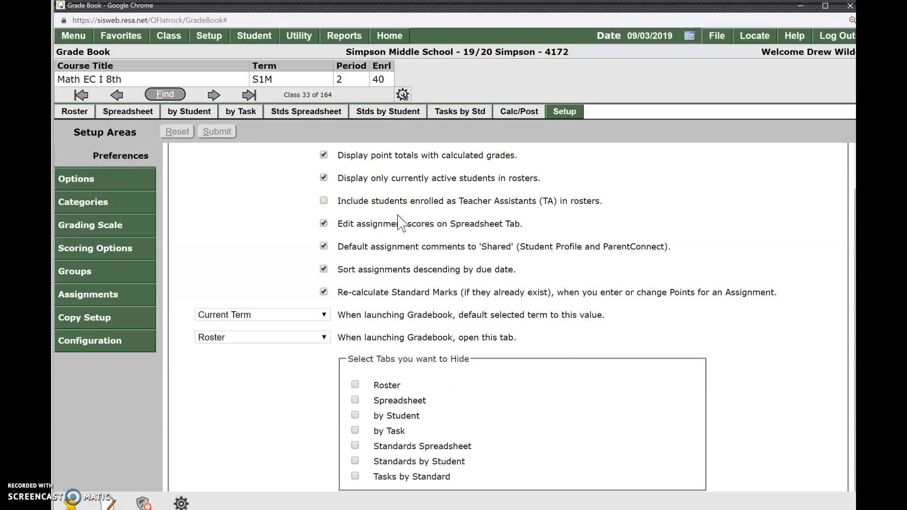
scroll(401, 222, "up", 1)
Review the class options for score entry, grade calculation, missing scores and assignment publishing, plus the classes they apply to.
left_click(138, 179)
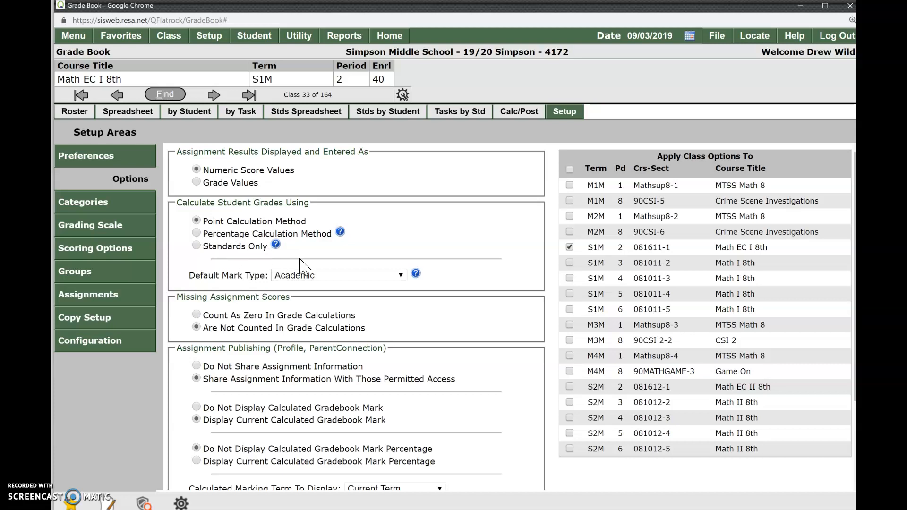
scroll(355, 326, "down", 3)
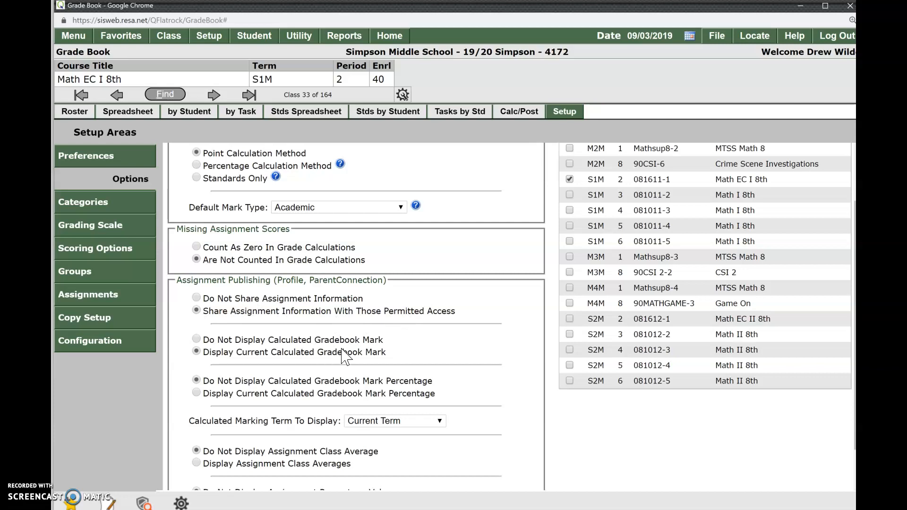
scroll(435, 392, "down", 1)
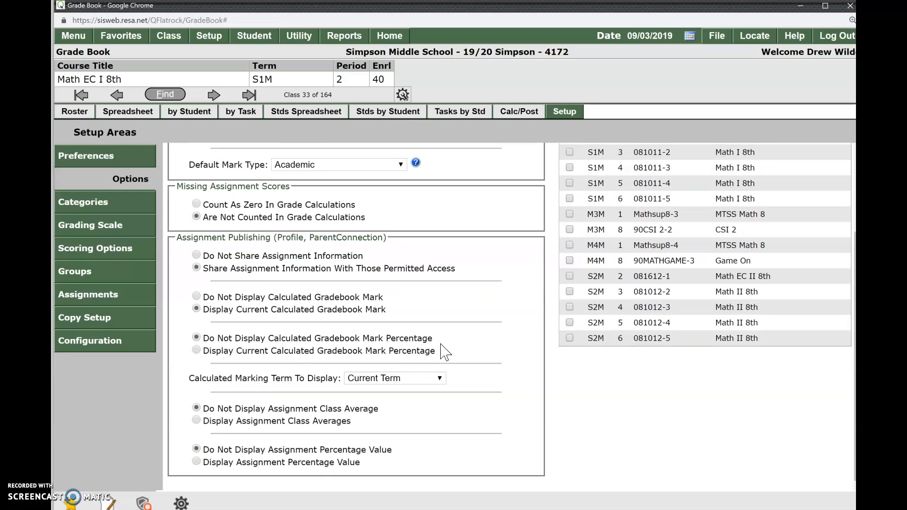
scroll(441, 348, "up", 3)
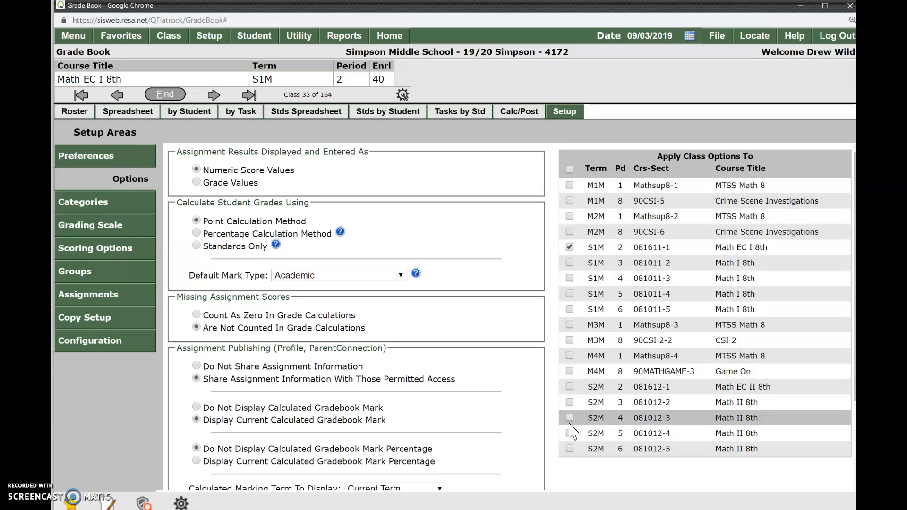
scroll(522, 418, "down", 2)
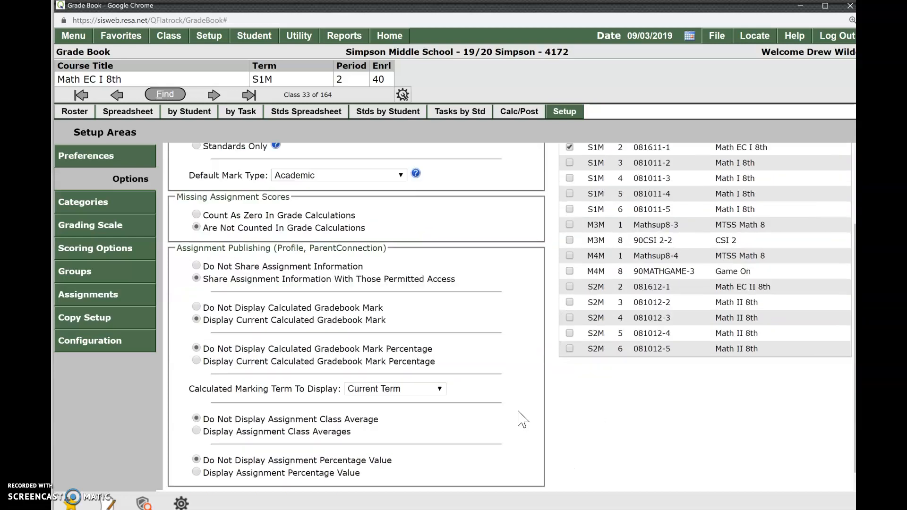
scroll(574, 347, "up", 2)
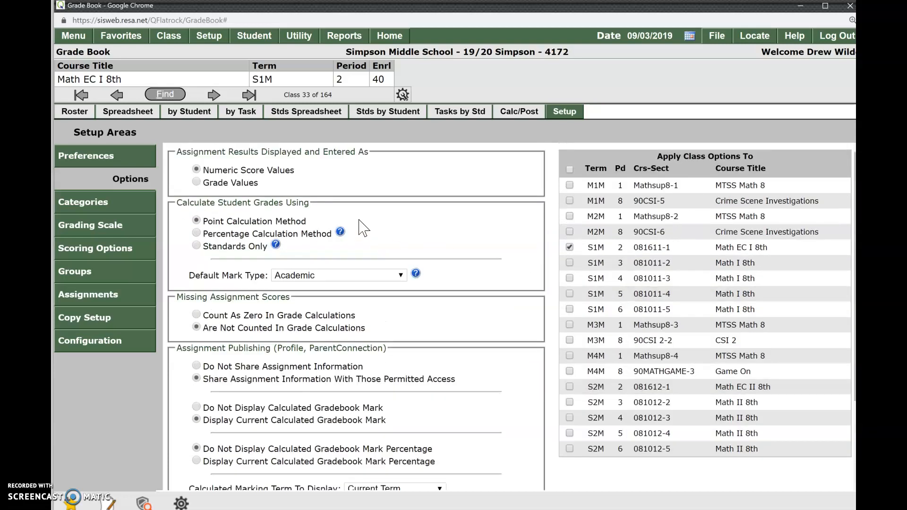
Rename the existing "testing testing" grade category to "Testing" and submit the change.
left_click(140, 208)
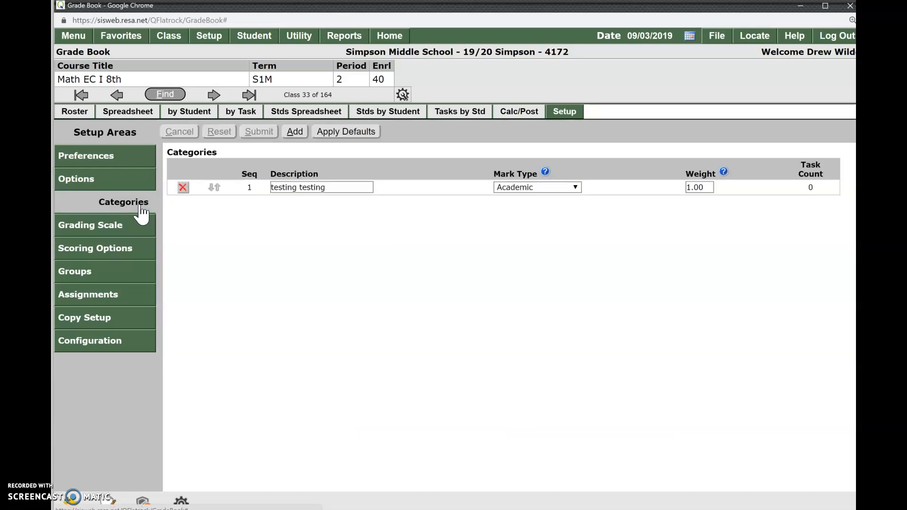
triple_click(323, 187)
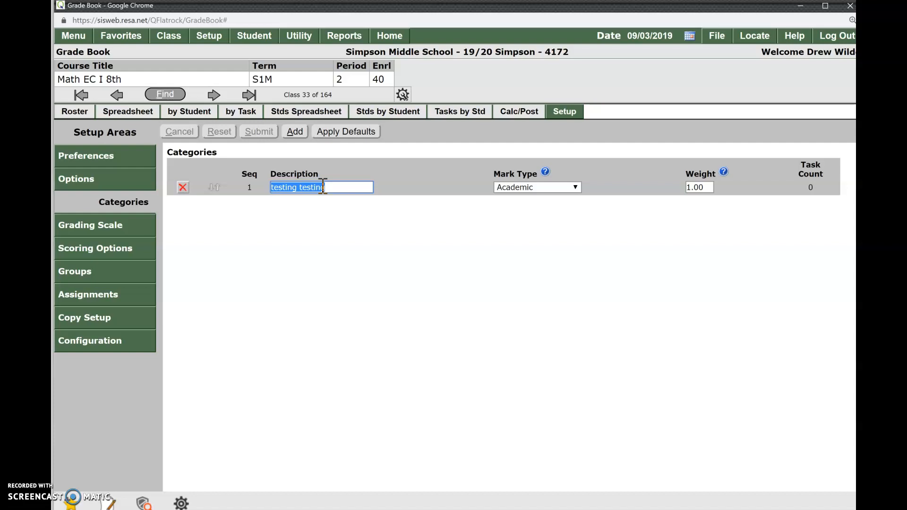
type("Academic")
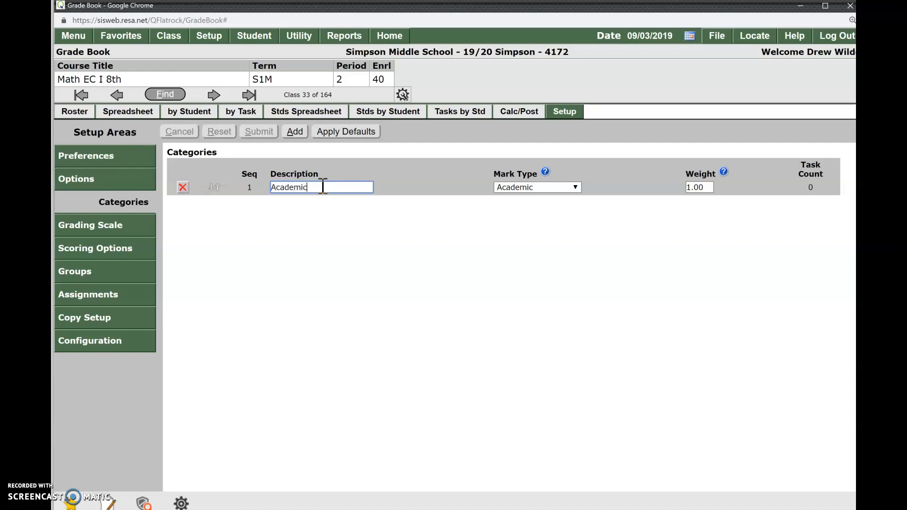
key("BackSpace")
key("BackSpace")
key("BackSpace")
key("BackSpace")
key("BackSpace")
key("BackSpace")
key("BackSpace")
type("Testing")
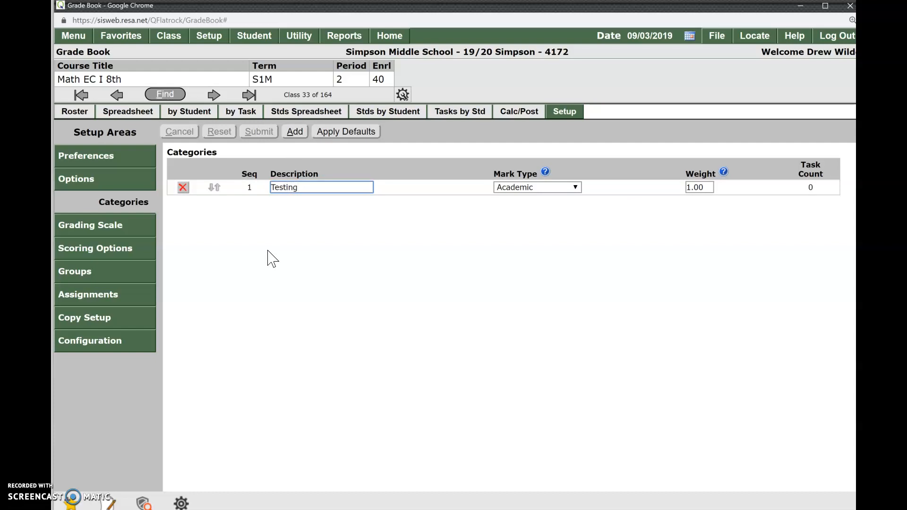
left_click(110, 227)
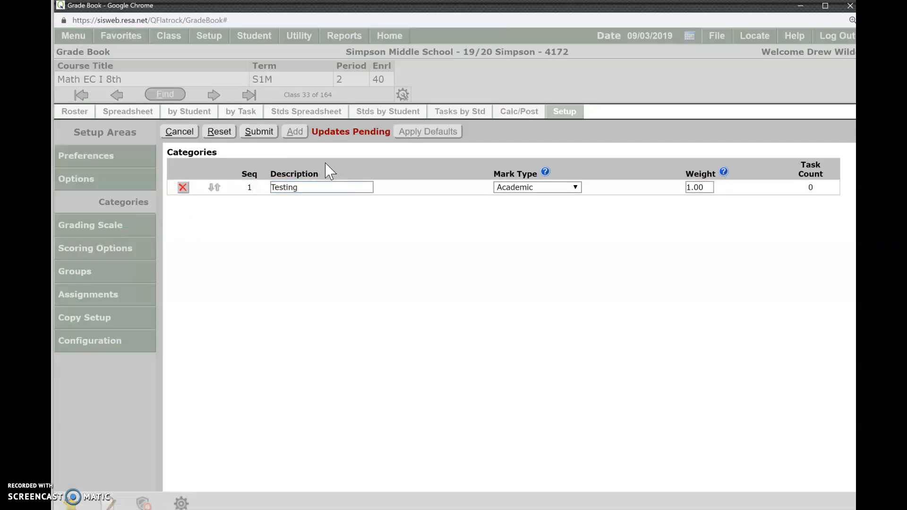
left_click(264, 134)
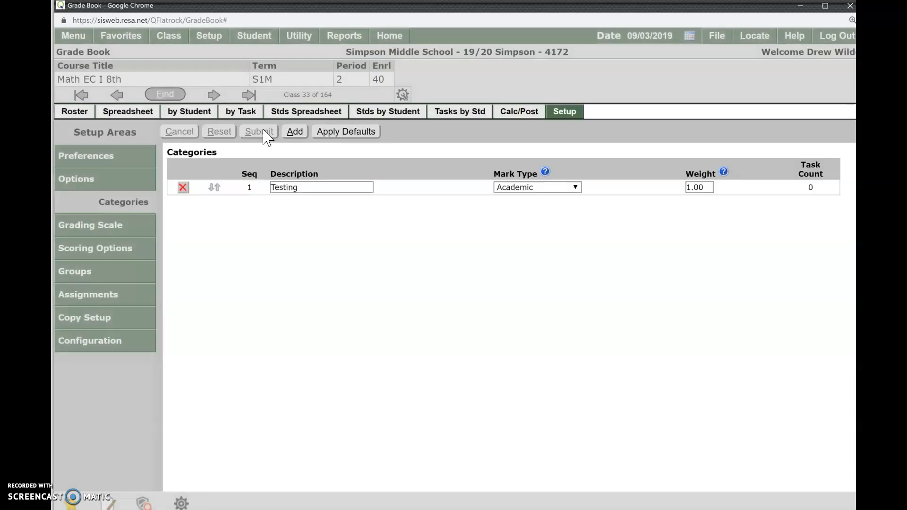
Review the grading scale, scoring options, groups and copy setup areas for the class.
left_click(112, 230)
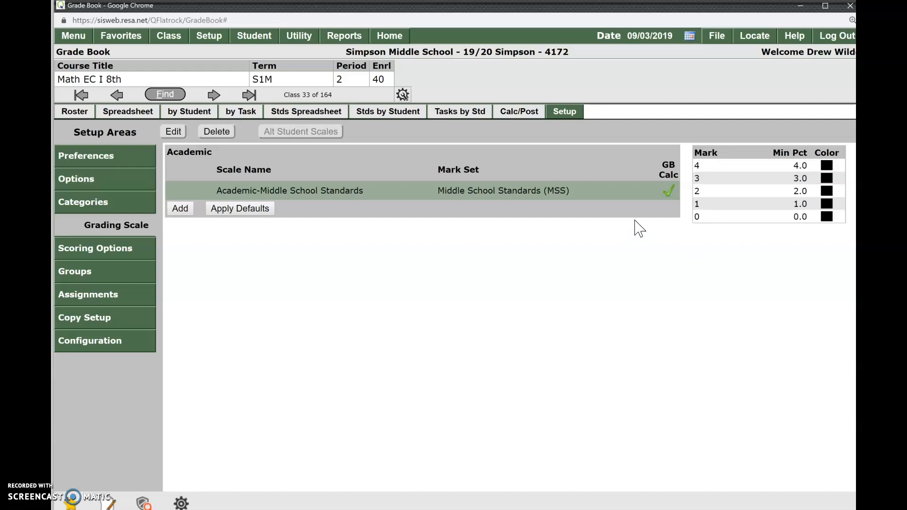
left_click(144, 253)
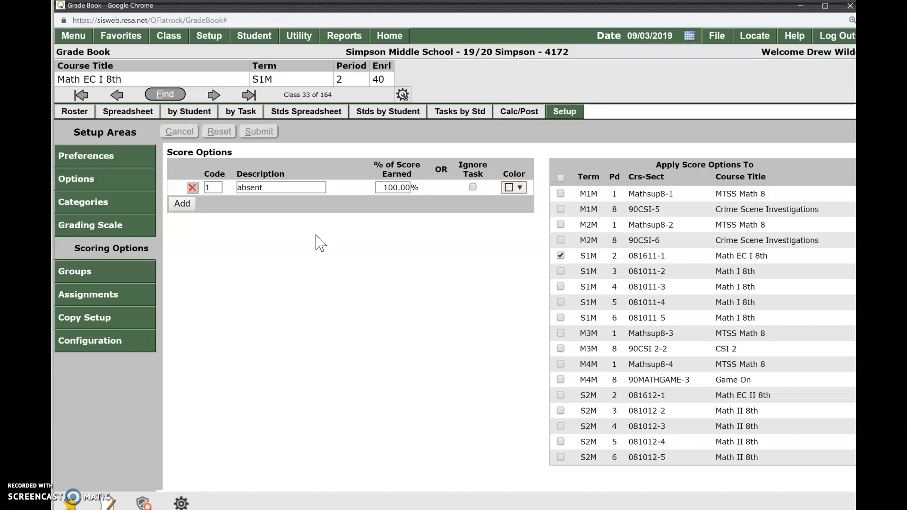
left_click(110, 277)
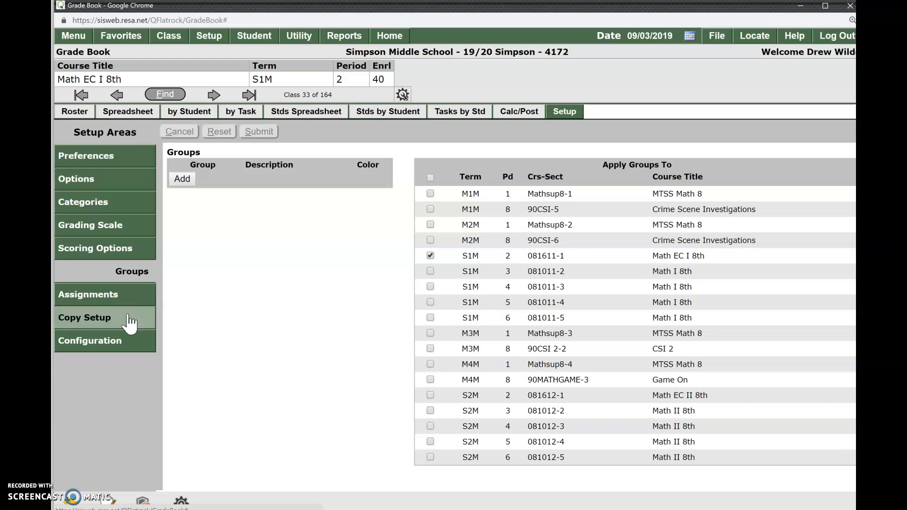
left_click(112, 325)
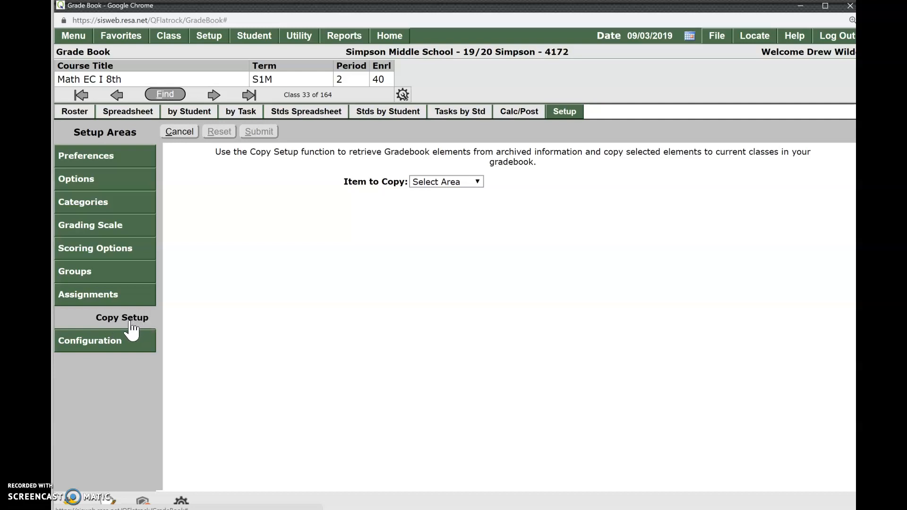
Start a new assignment for the Math EC I 8th class and title it "Test Assignment 1".
left_click(129, 306)
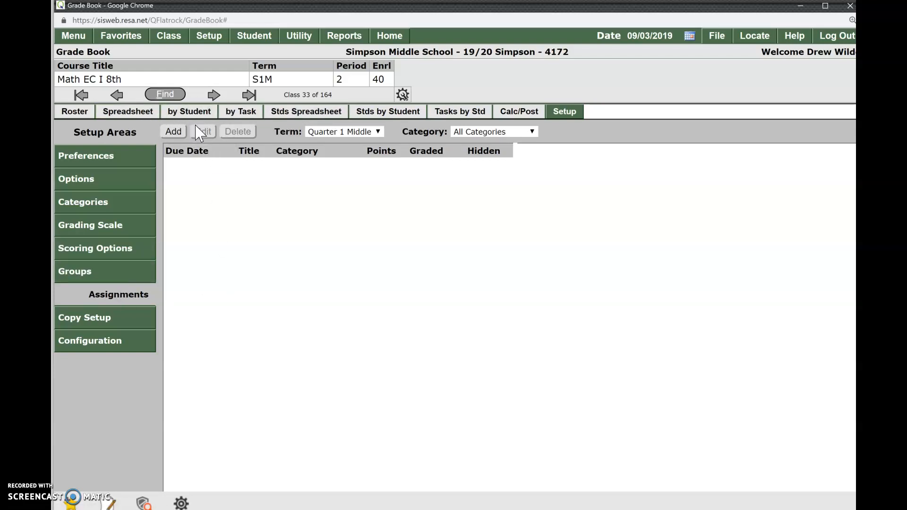
left_click(173, 132)
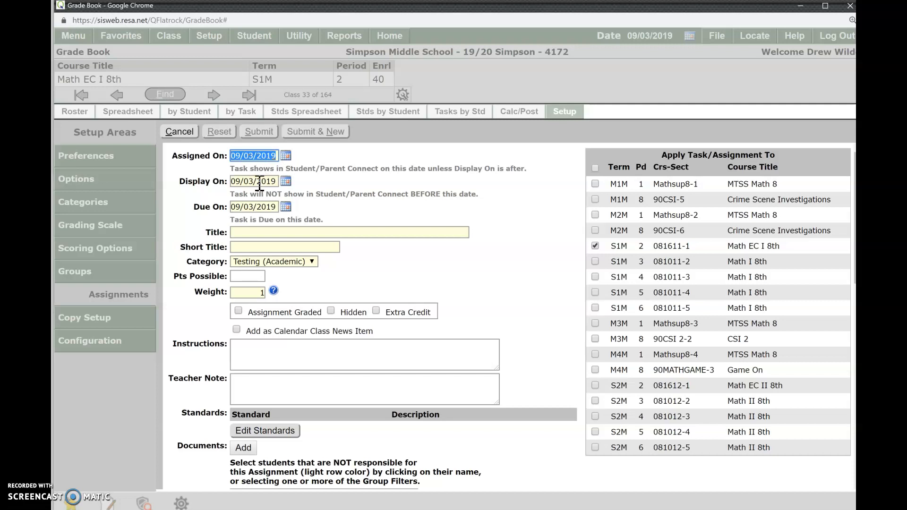
left_click(239, 207)
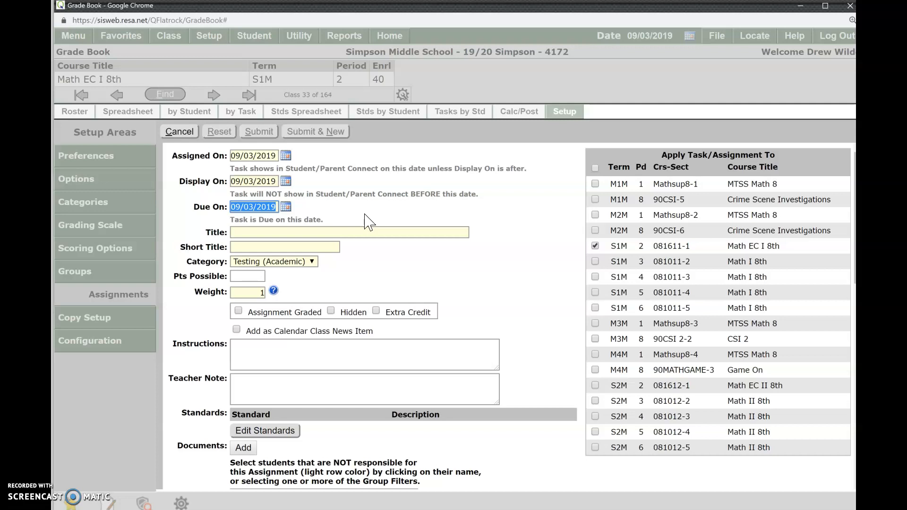
left_click(348, 232)
type("Testing")
key("BackSpace")
key("BackSpace")
key("BackSpace")
type("Assignment 1")
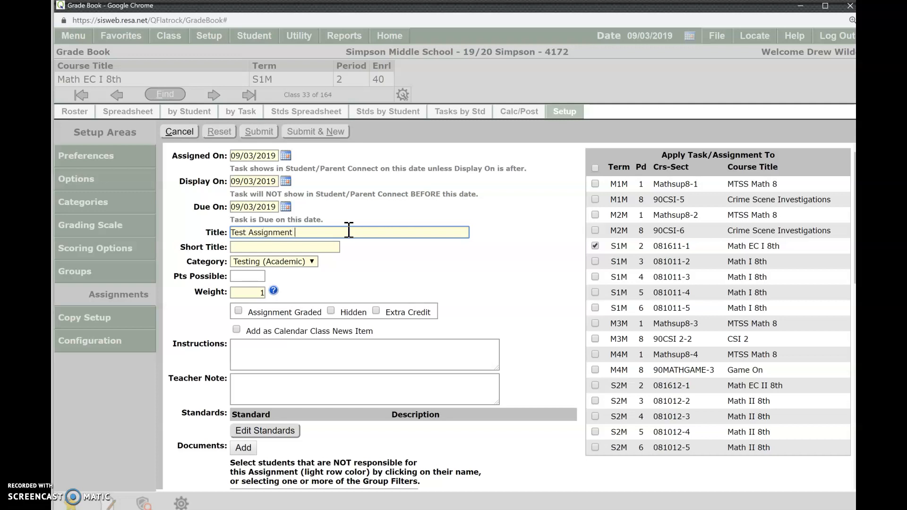
Choose the Testing (Academic) category for the new assignment and mark it as graded.
left_click(312, 262)
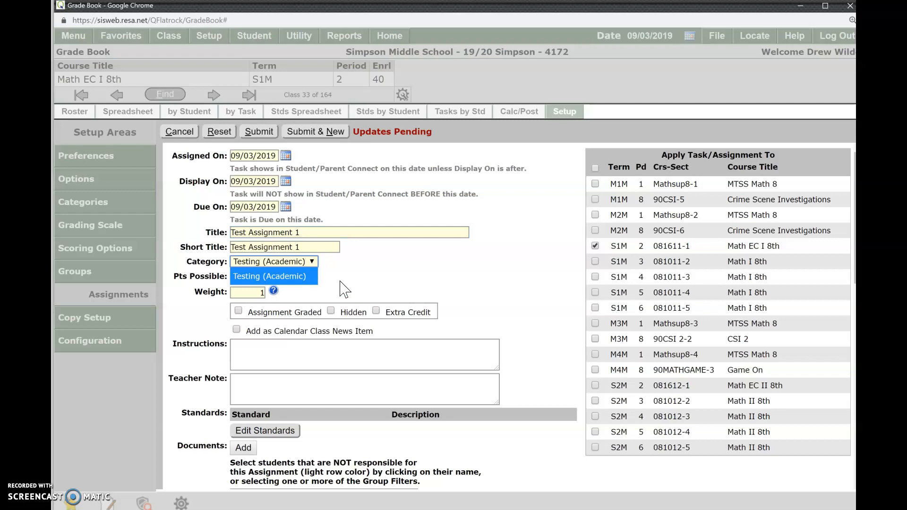
left_click(308, 277)
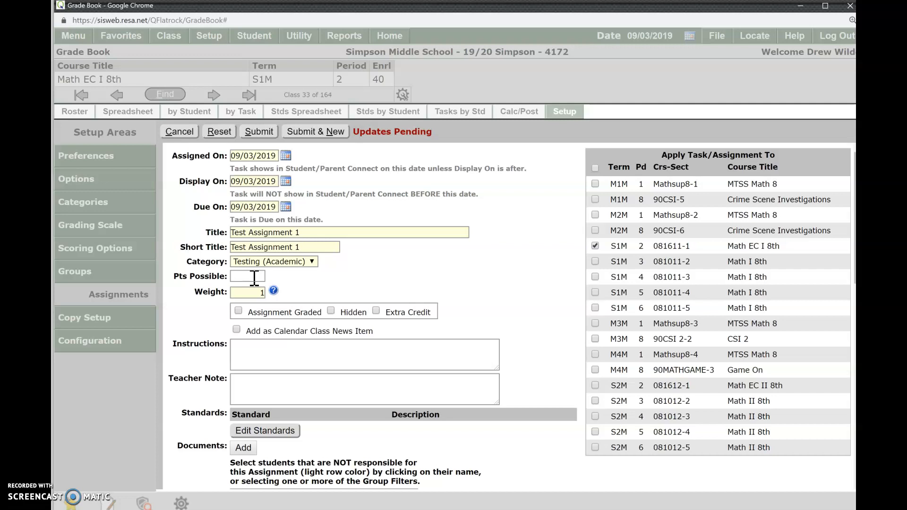
left_click(238, 311)
Link the Mathematics: AnglePolygon standard to Test Assignment 1 and submit the assignment.
scroll(287, 369, "down", 1)
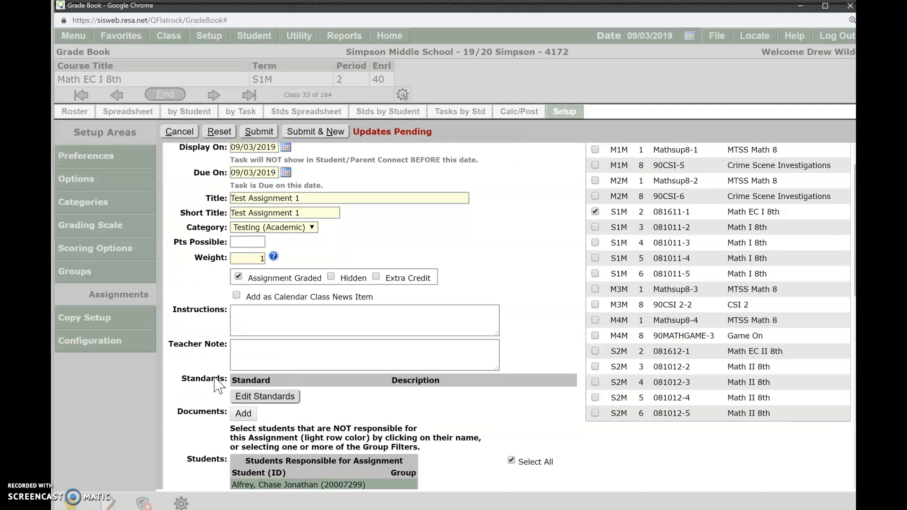
left_click(251, 396)
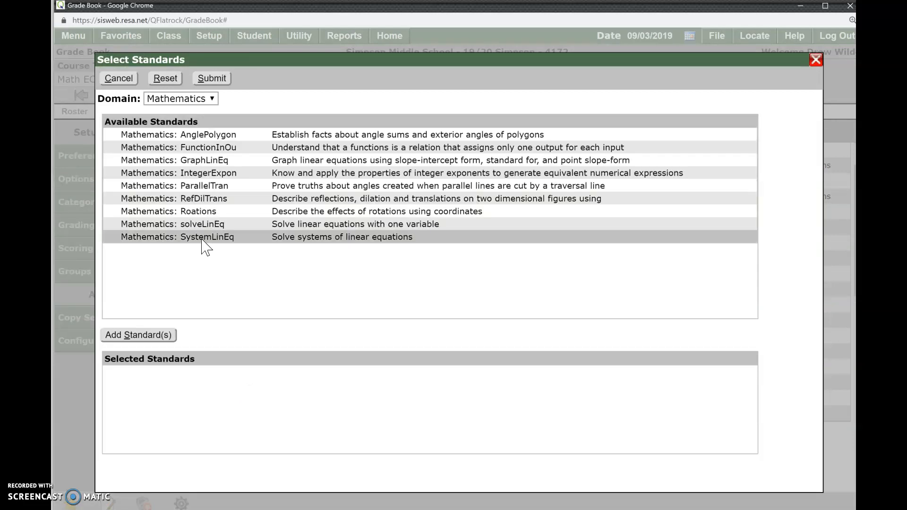
left_click(266, 138)
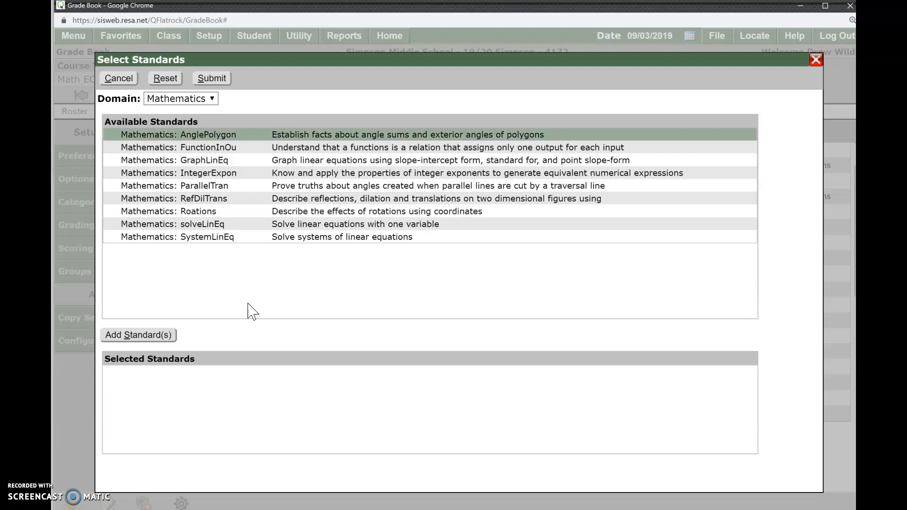
left_click(143, 335)
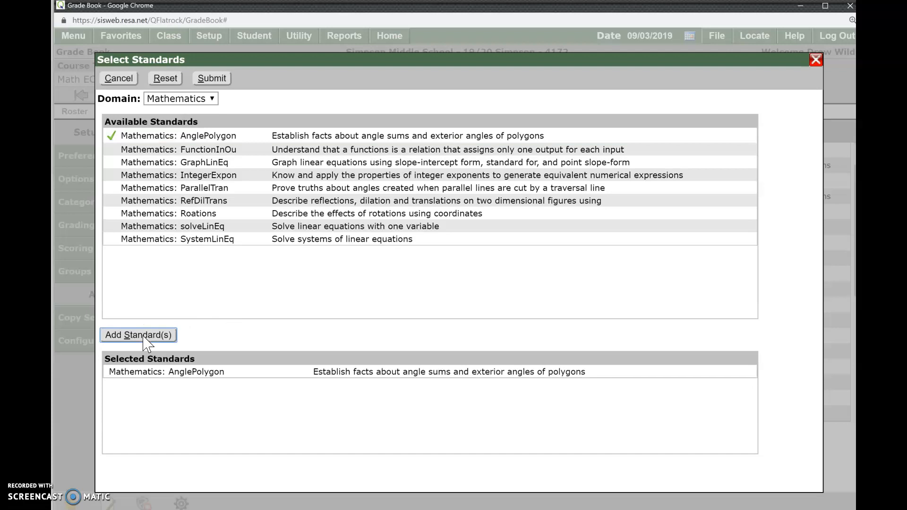
left_click(213, 79)
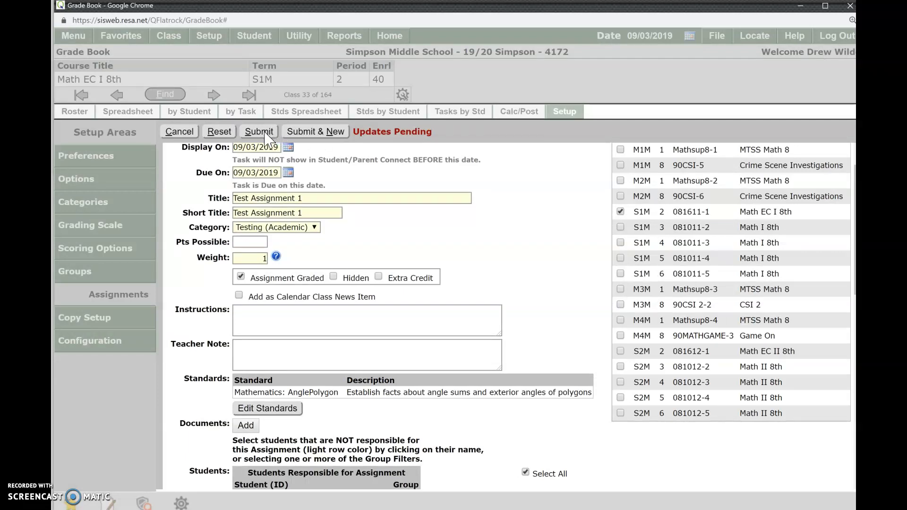
left_click(259, 132)
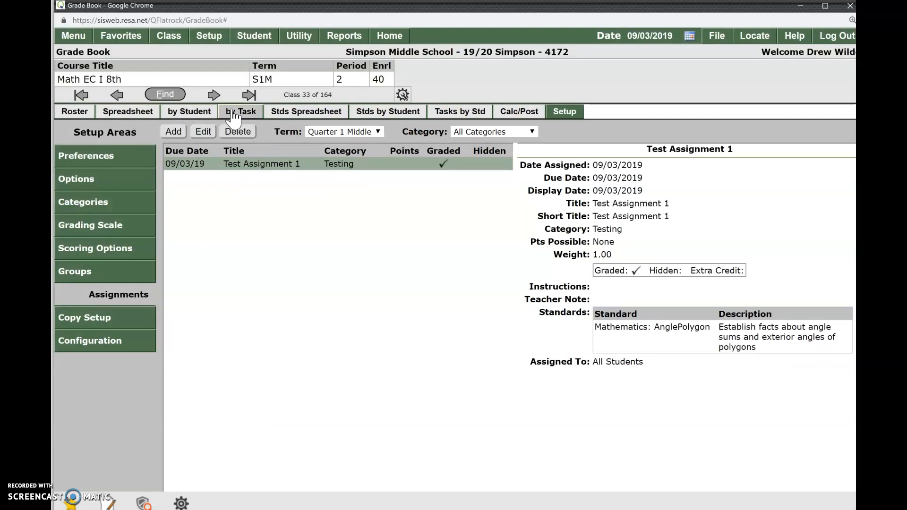
Enter AnglePolygon scores of 1, 2, 3 and 4 for the first four students on Test Assignment 1 and submit them.
left_click(241, 113)
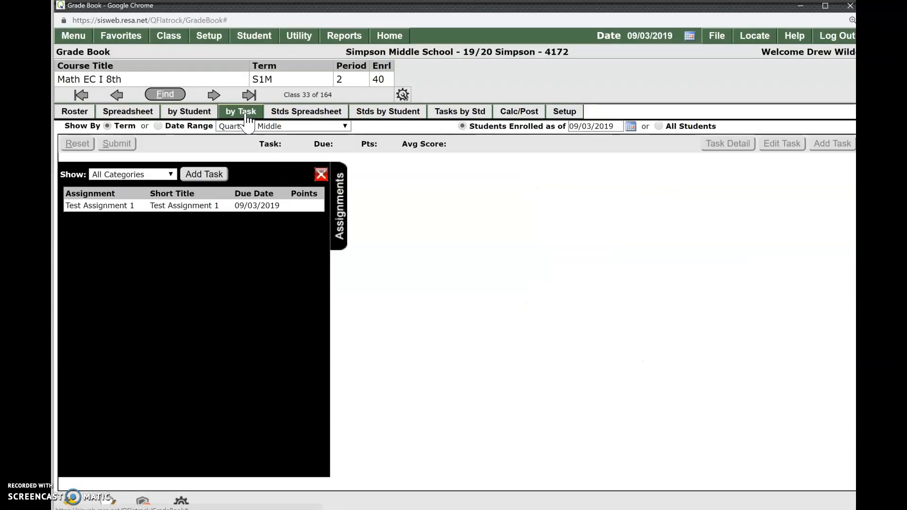
left_click(198, 206)
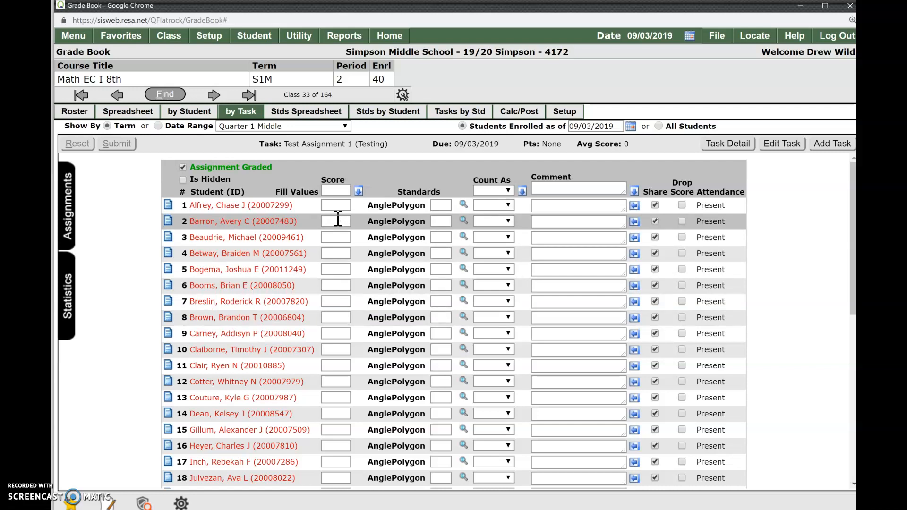
left_click(444, 205)
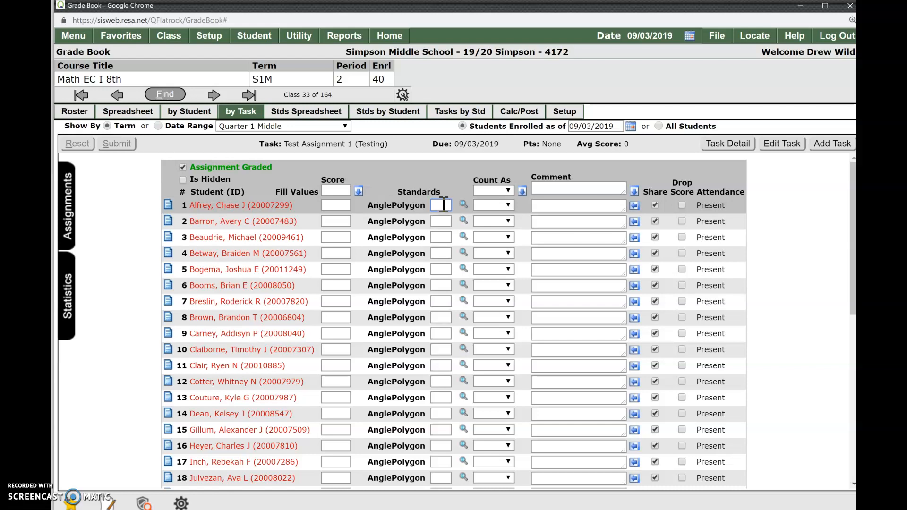
type("1")
key("Down")
type("2")
key("Down")
type("3")
key("Down")
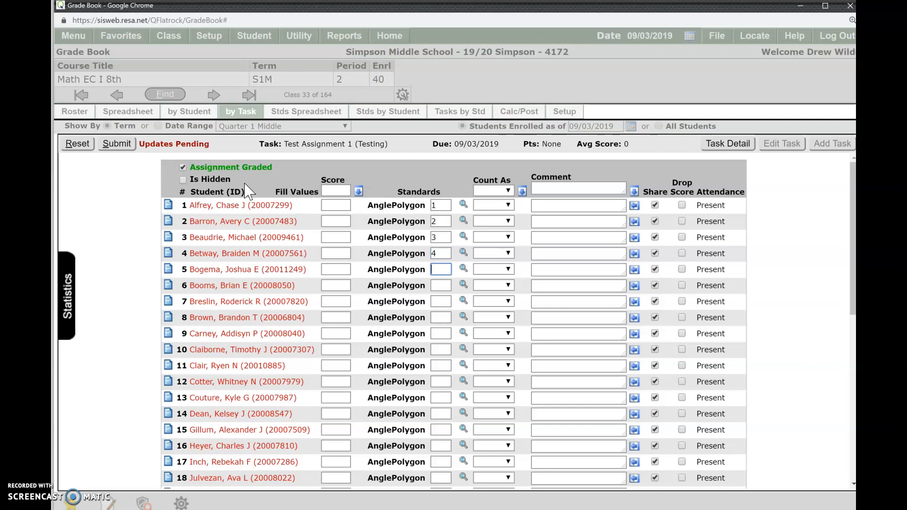
left_click(116, 144)
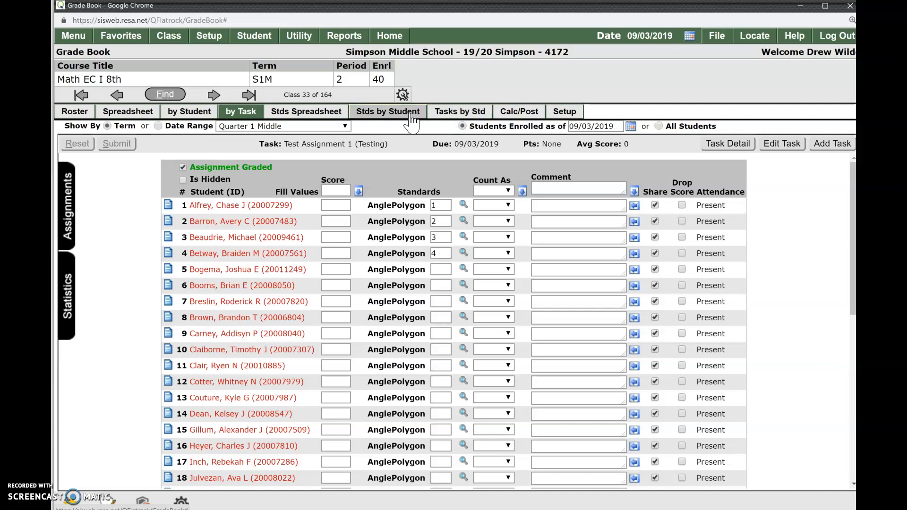
Review the Mathematics progress marks for the first student by standard, and the class's task scores by standard.
left_click(412, 121)
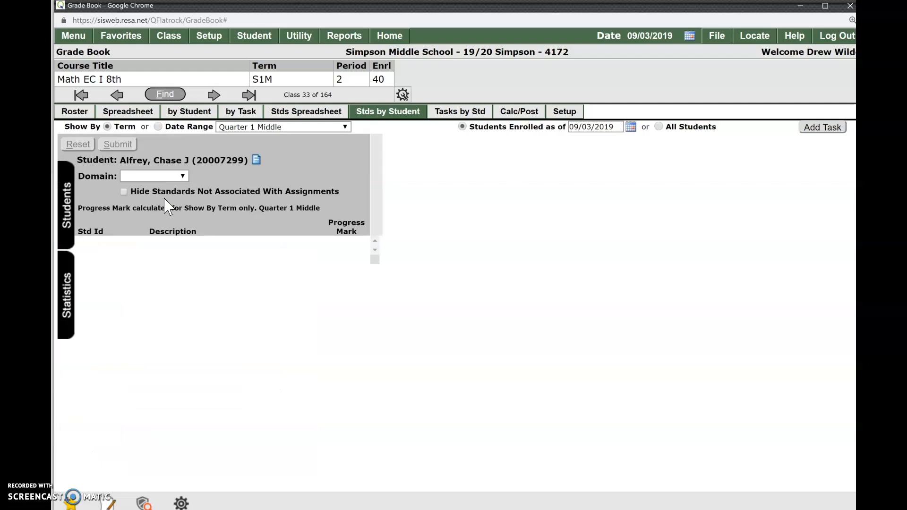
left_click(182, 176)
left_click(173, 209)
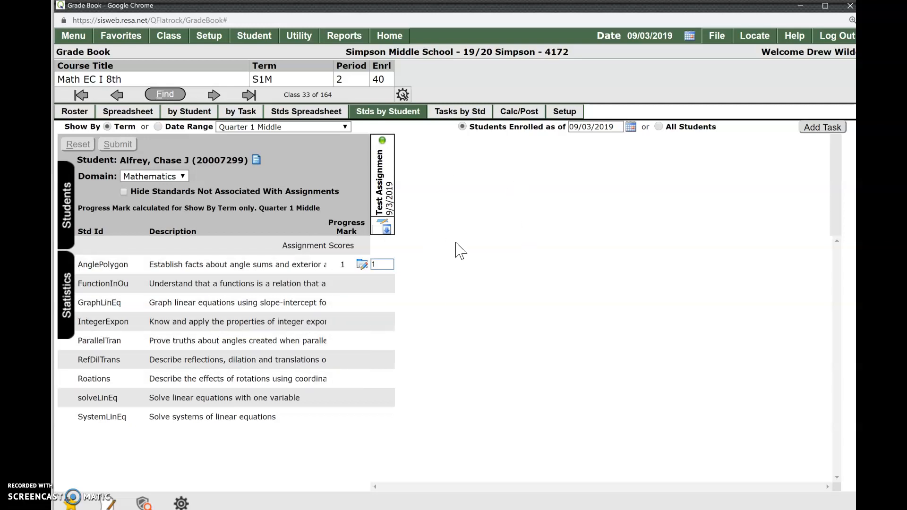
left_click(457, 115)
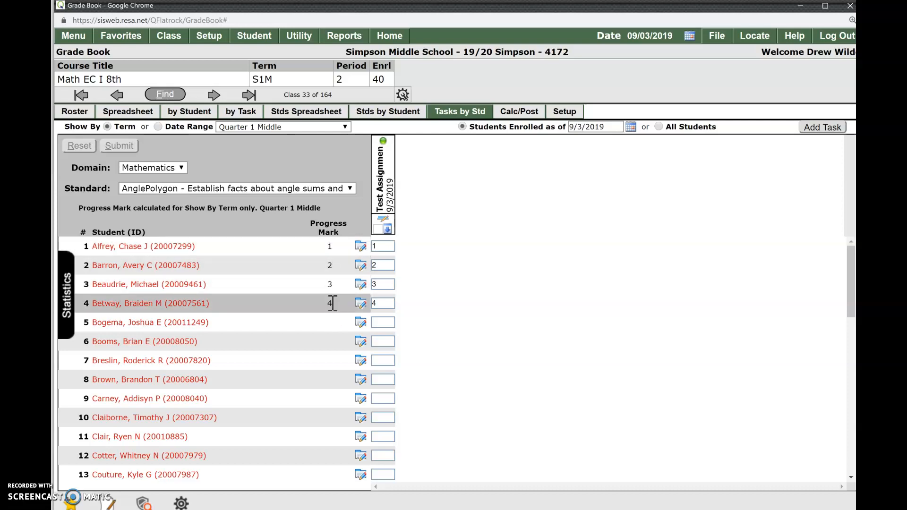
Start a new task due 09/04/2019, title it "Test Assignment 2" and mark it as graded.
left_click(826, 129)
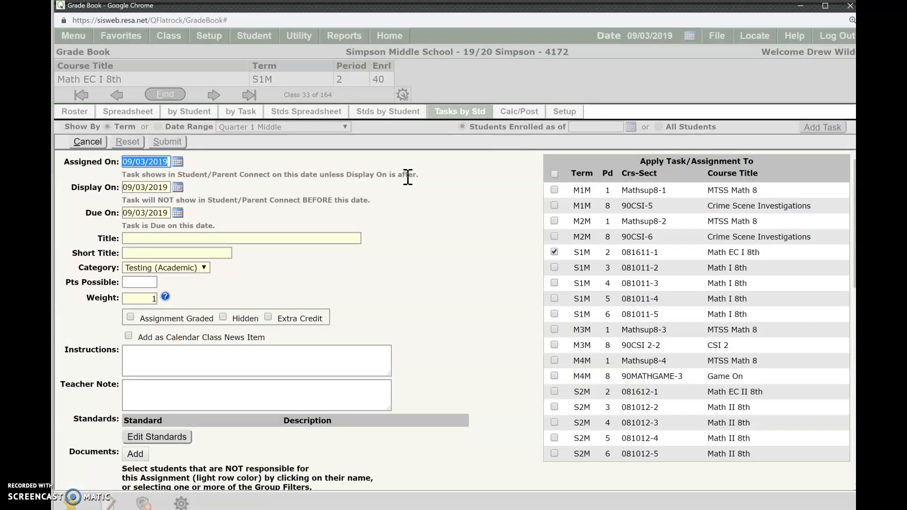
left_click(178, 213)
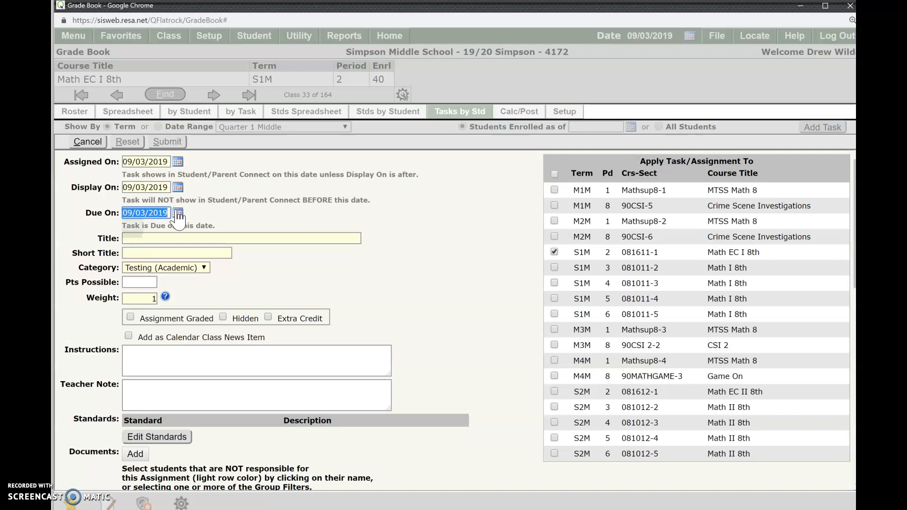
left_click(187, 265)
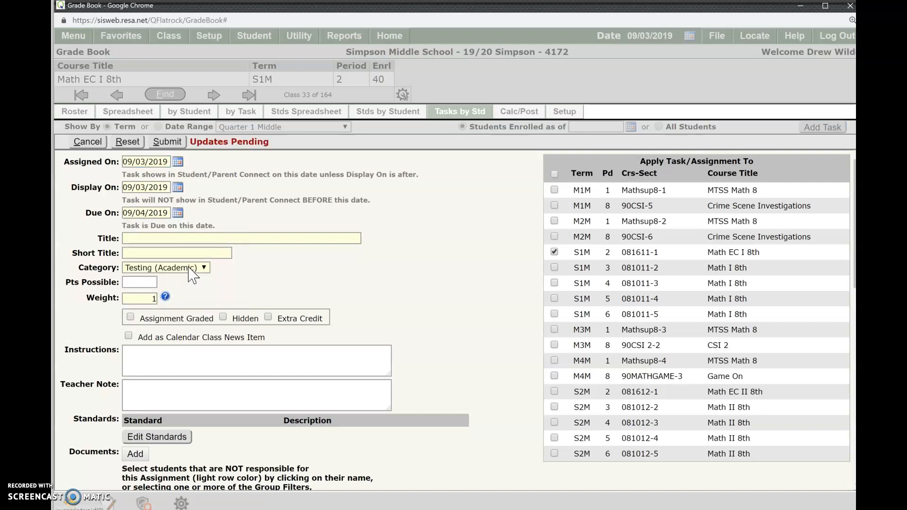
left_click(256, 237)
type("Test ")
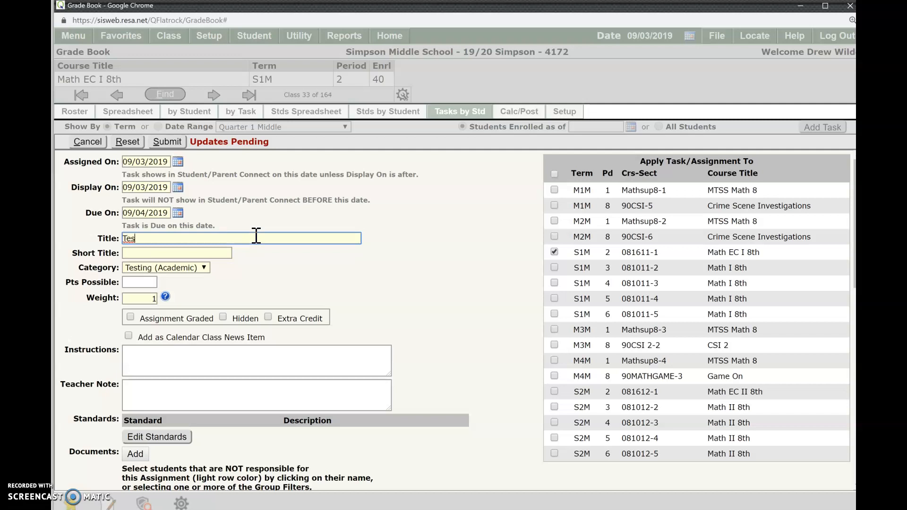
type("Assignment 2")
left_click(130, 317)
Link the Mathematics: AnglePolygon standard to Test Assignment 2 and submit the task.
left_click(144, 438)
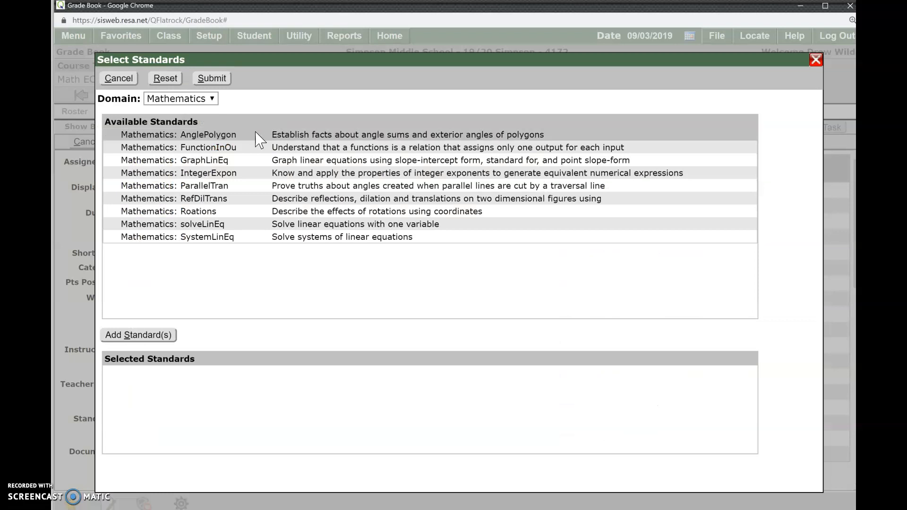
left_click(259, 138)
left_click(149, 337)
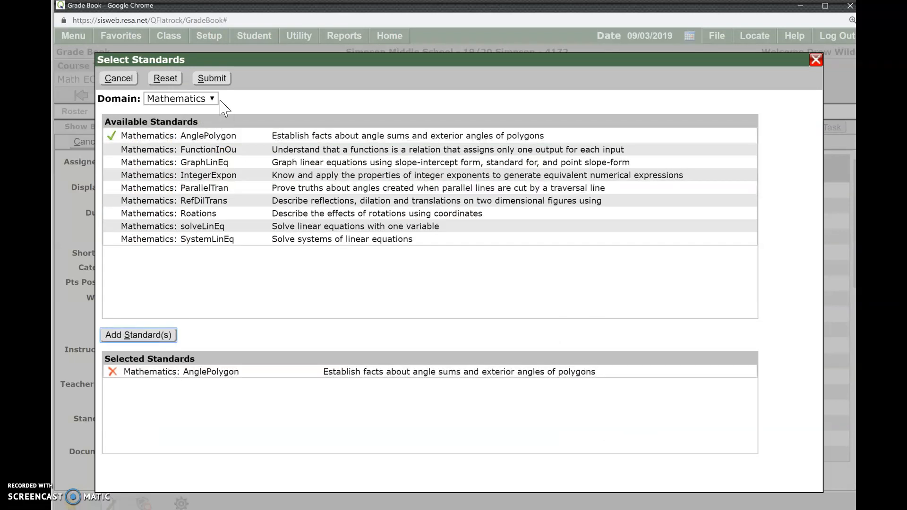
left_click(211, 79)
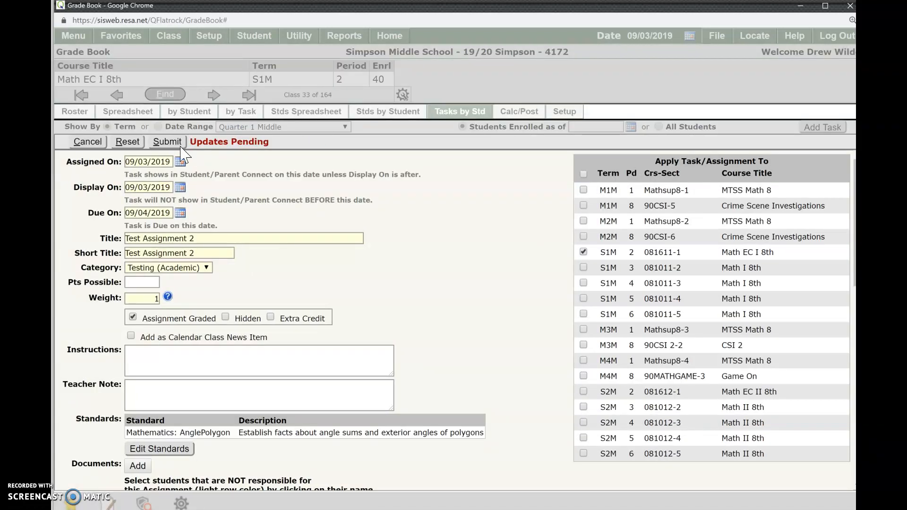
left_click(167, 141)
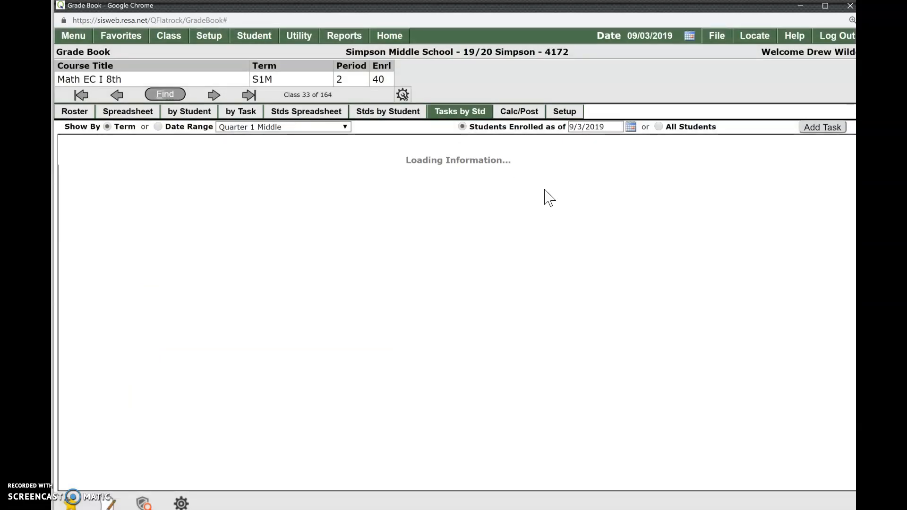
Start another task due 09/05/2019, title it "Test Assignment 3" and mark it as graded.
left_click(836, 128)
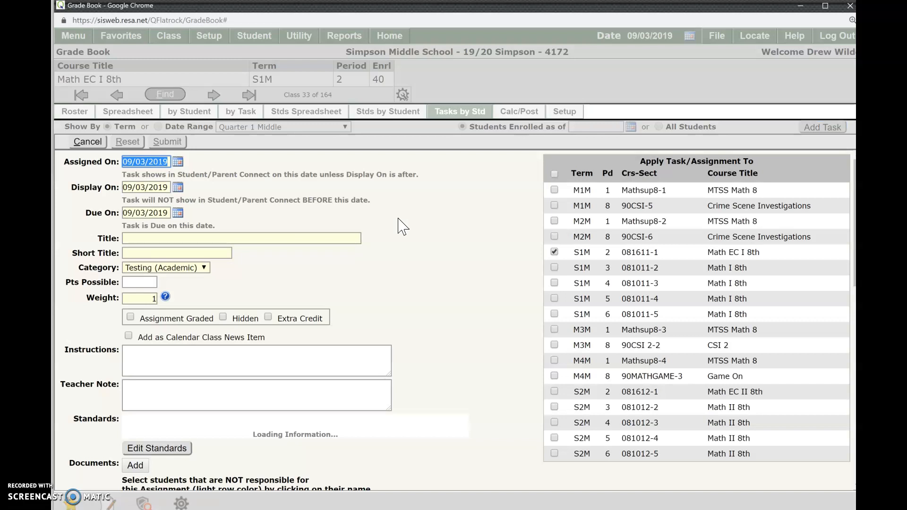
left_click(177, 213)
left_click(206, 263)
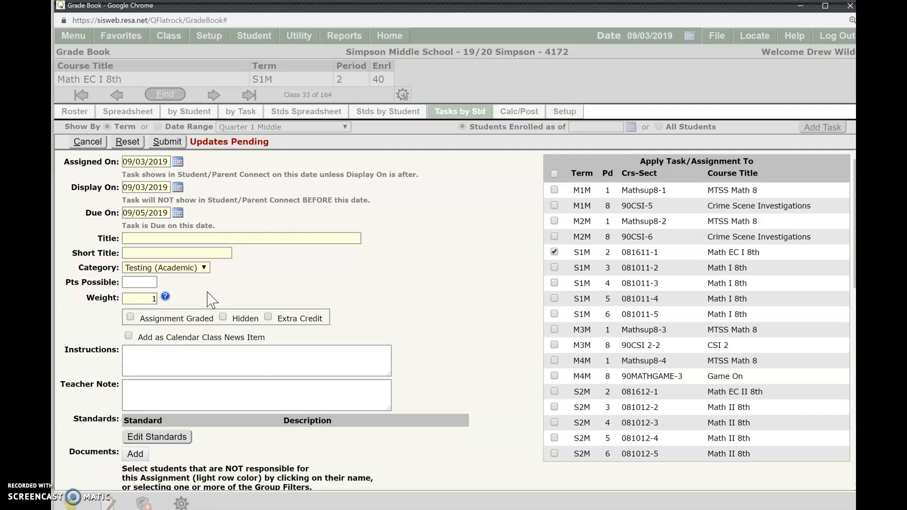
left_click(171, 238)
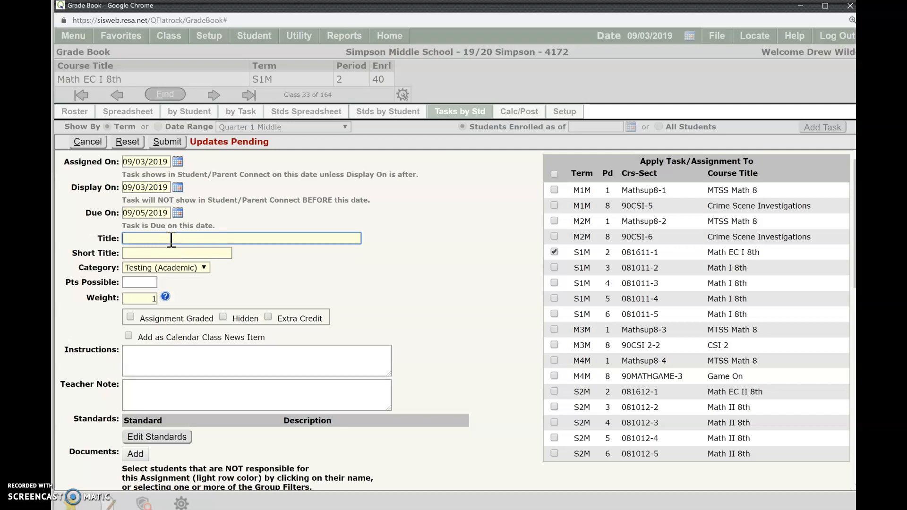
type("Test Assignment 3")
left_click(131, 317)
Select the Mathematics: AnglePolygon standard for Test Assignment 3 and submit the task.
left_click(157, 437)
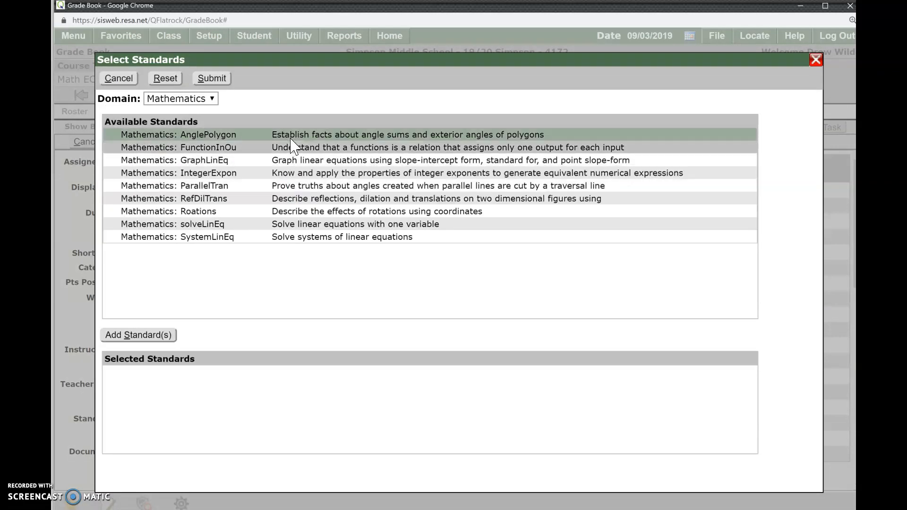
left_click(154, 336)
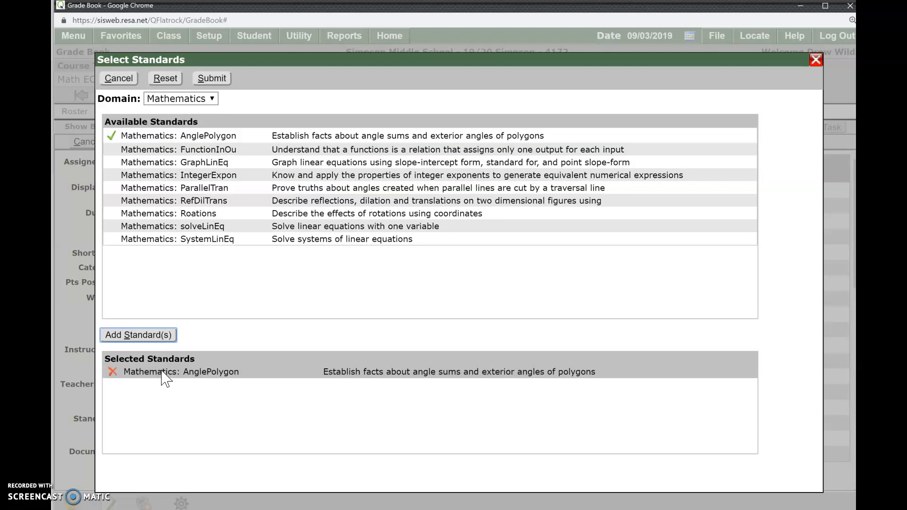
left_click(212, 78)
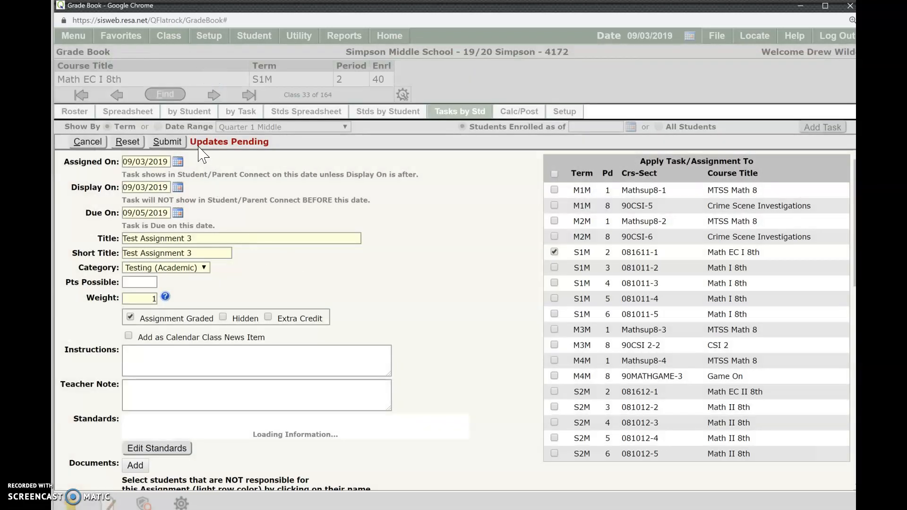
left_click(166, 142)
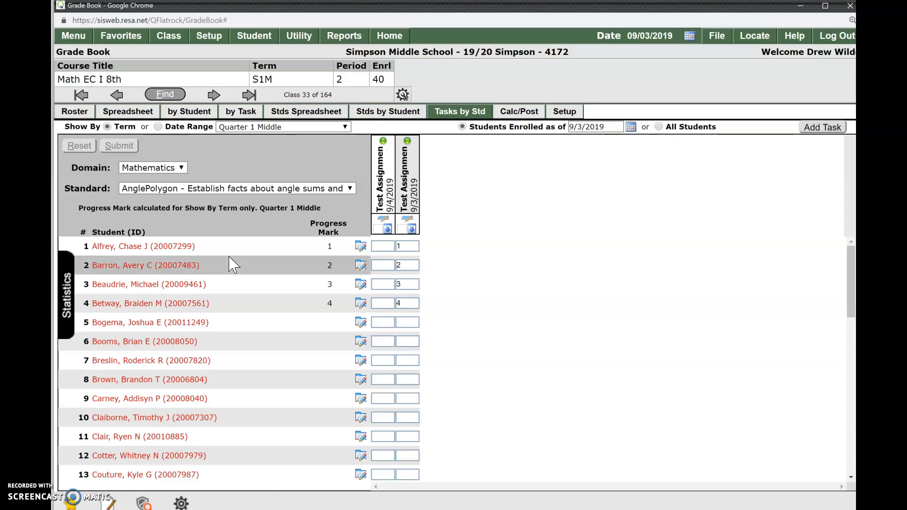
Edit Test Assignment 3 in the assignment setup to link the Mathematics: AnglePolygon standard, and submit the update.
left_click(564, 113)
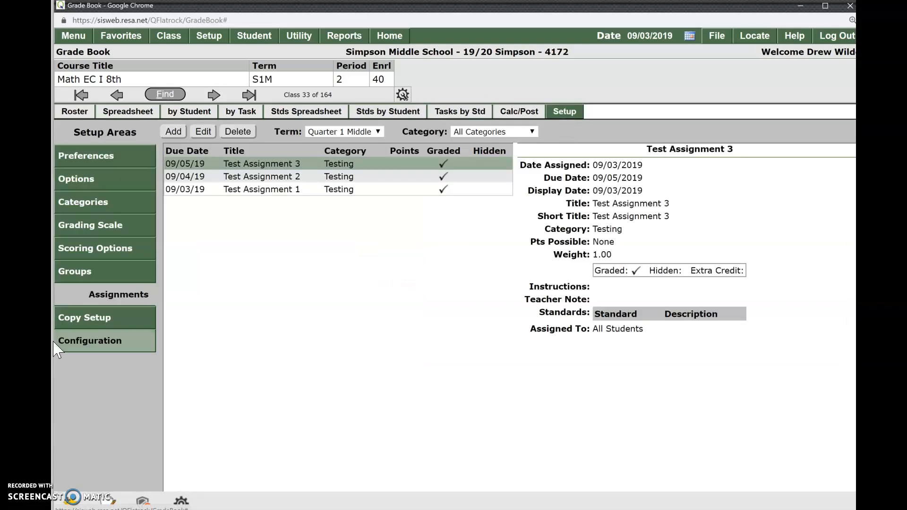
left_click(298, 176)
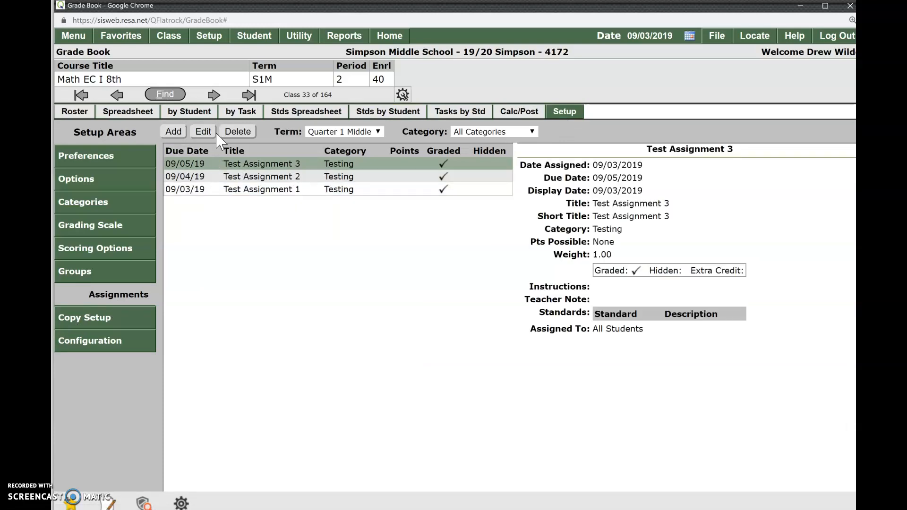
left_click(203, 131)
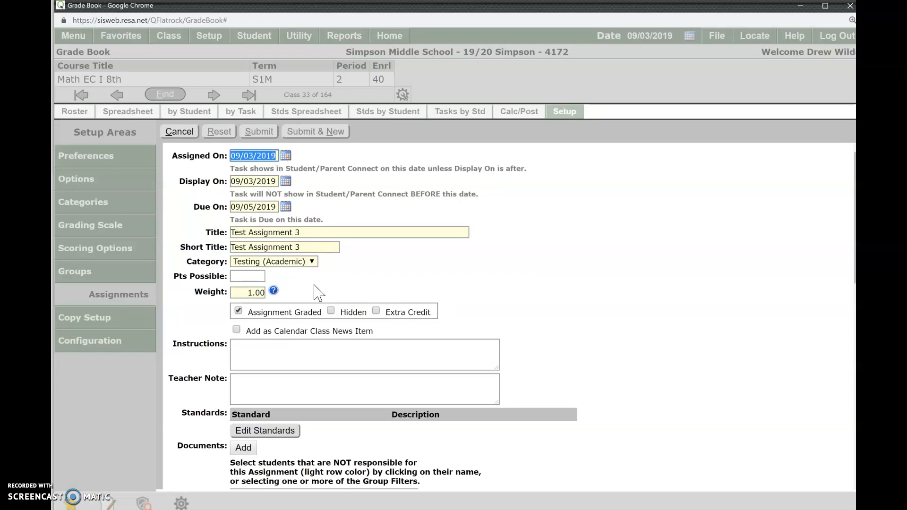
scroll(314, 289, "down", 2)
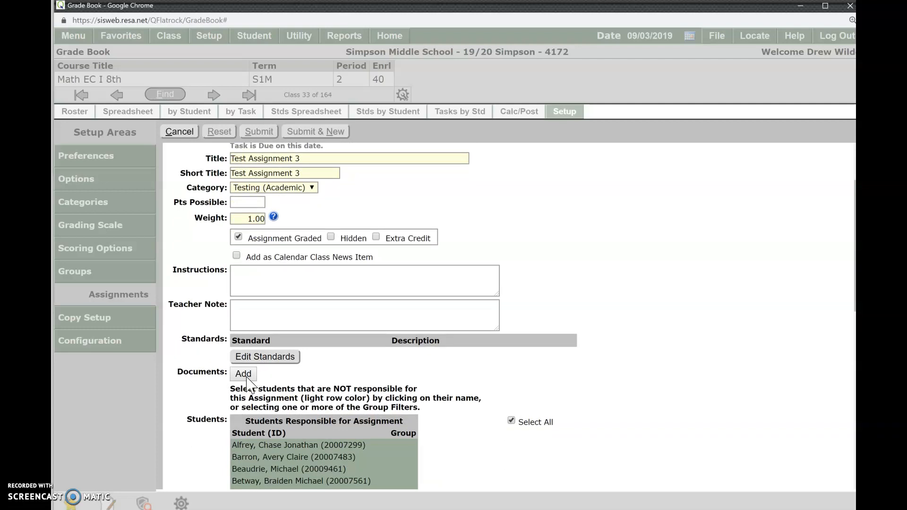
left_click(270, 358)
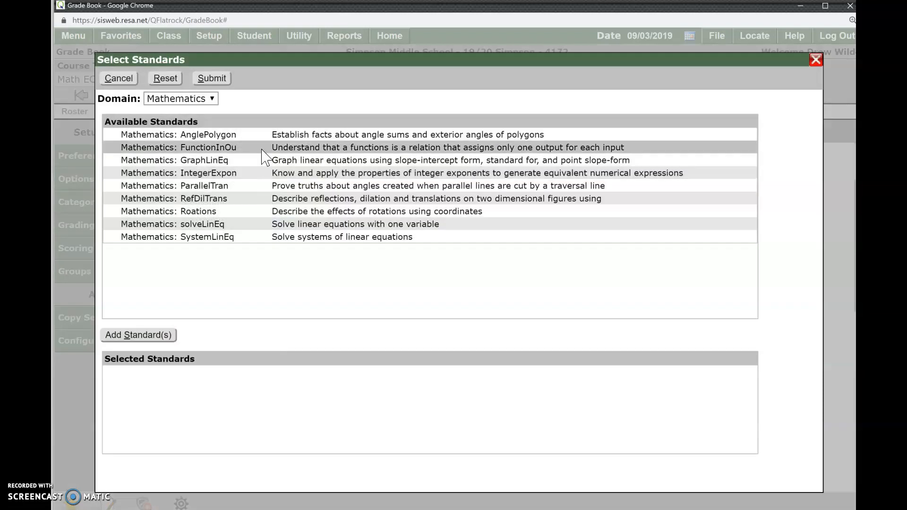
left_click(263, 137)
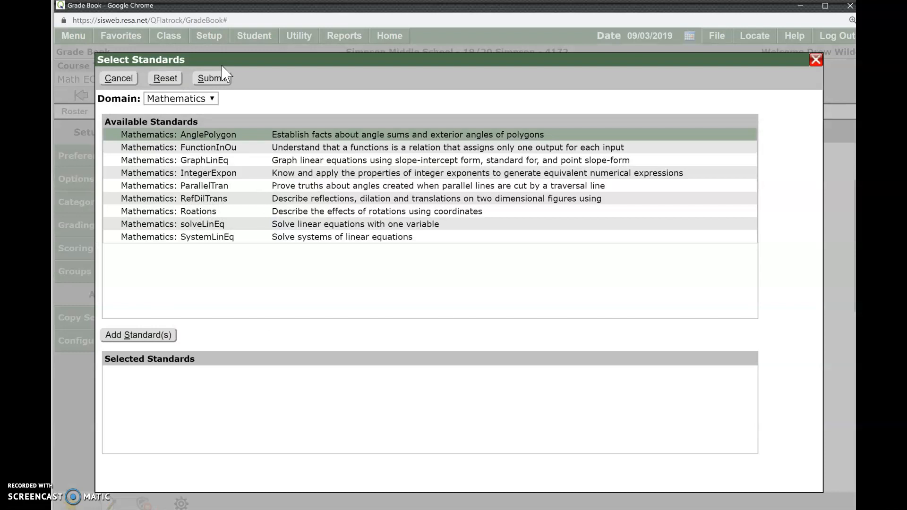
left_click(160, 336)
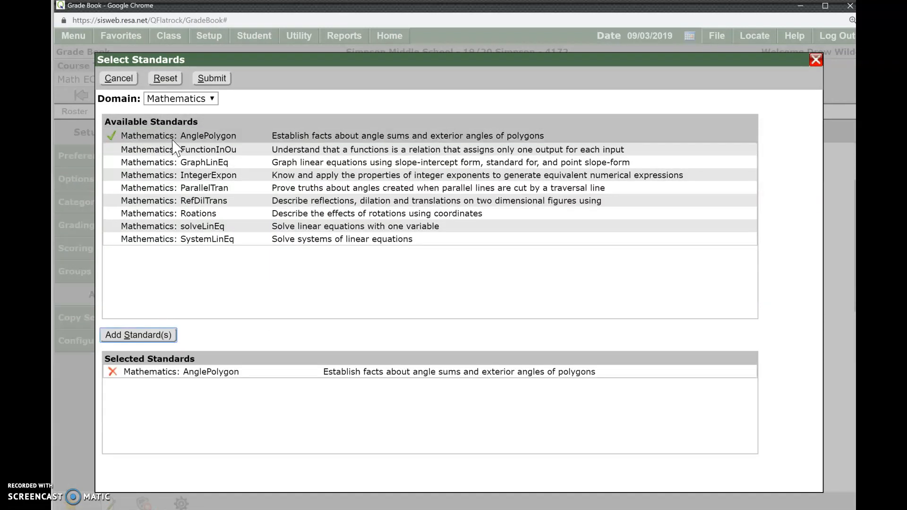
left_click(211, 78)
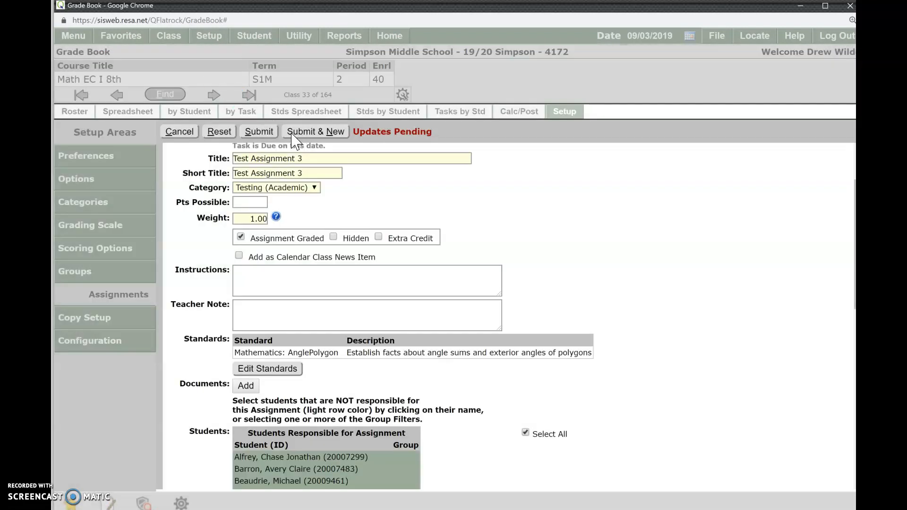
left_click(259, 132)
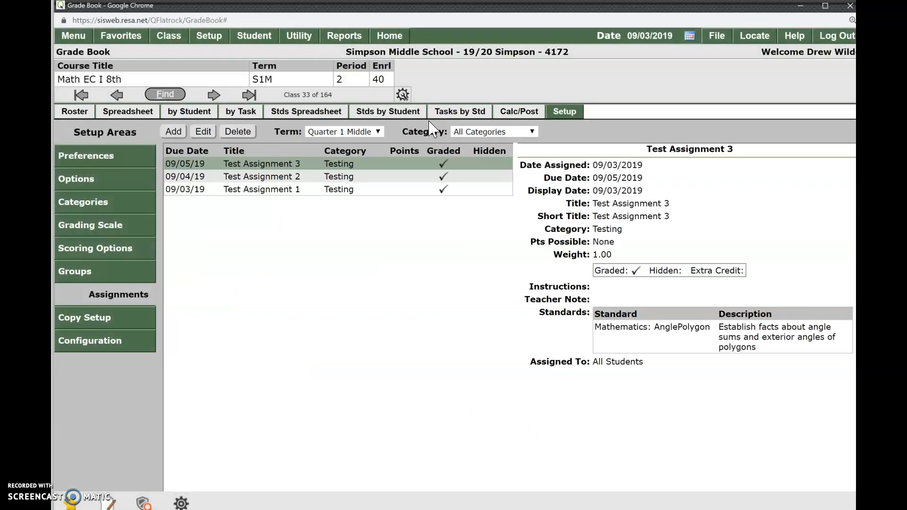
In the tasks-by-standard view, score the first four students 4, 3, 2 and 1 on the 9/4/2019 assignment and submit.
left_click(458, 115)
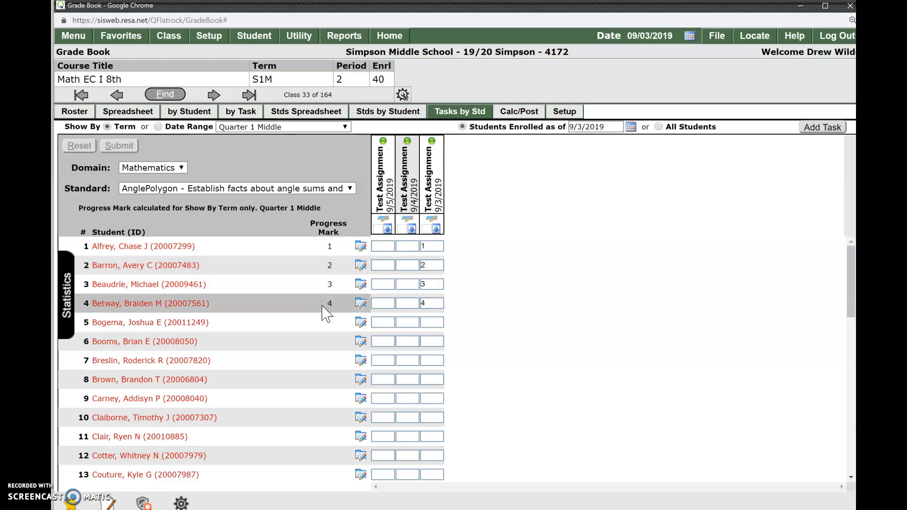
left_click(407, 246)
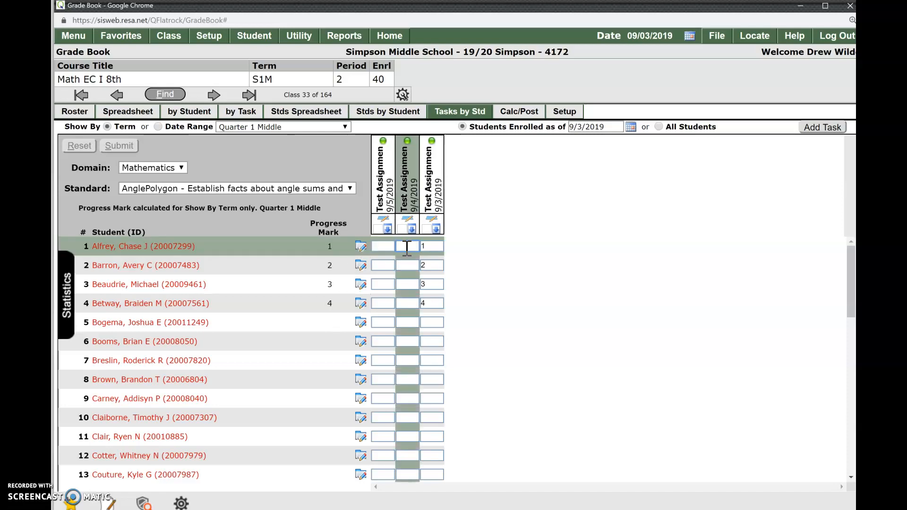
type("4")
key("Return")
type("3")
key("Return")
type("2")
key("Return")
type("1")
key("Return")
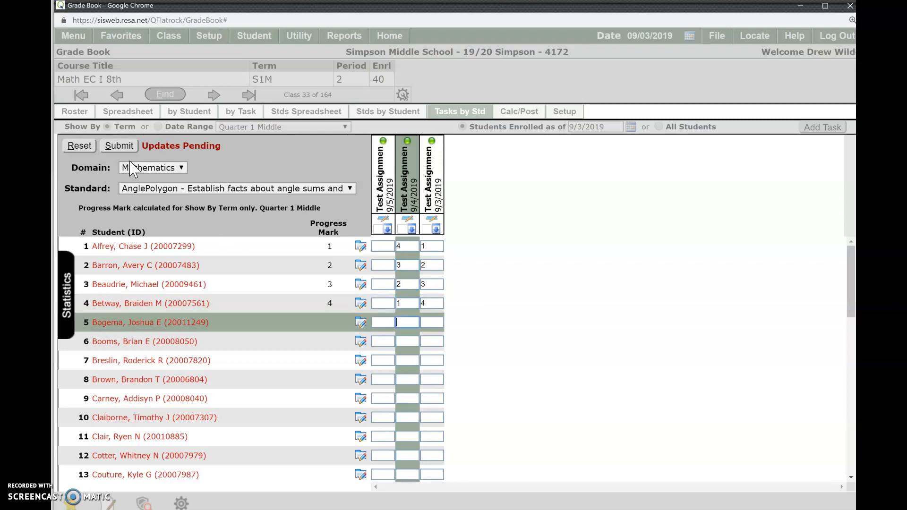
left_click(131, 148)
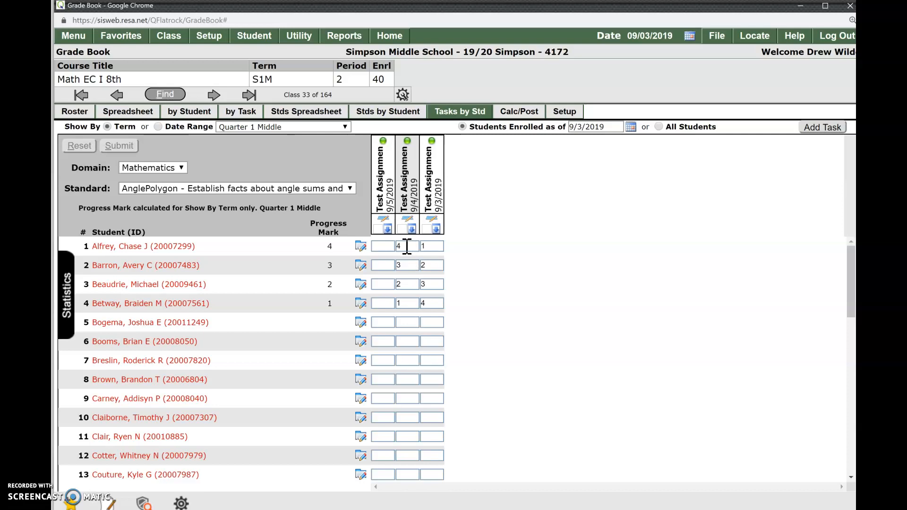
Give each of the first four students a score of 2 on the 9/5/2019 assignment and submit.
left_click(387, 246)
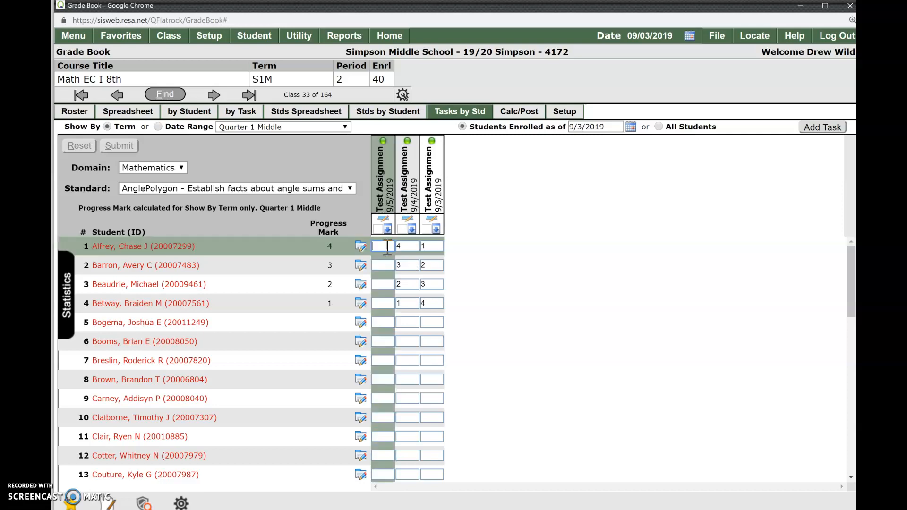
type("2")
key("Return")
type("2")
key("Return")
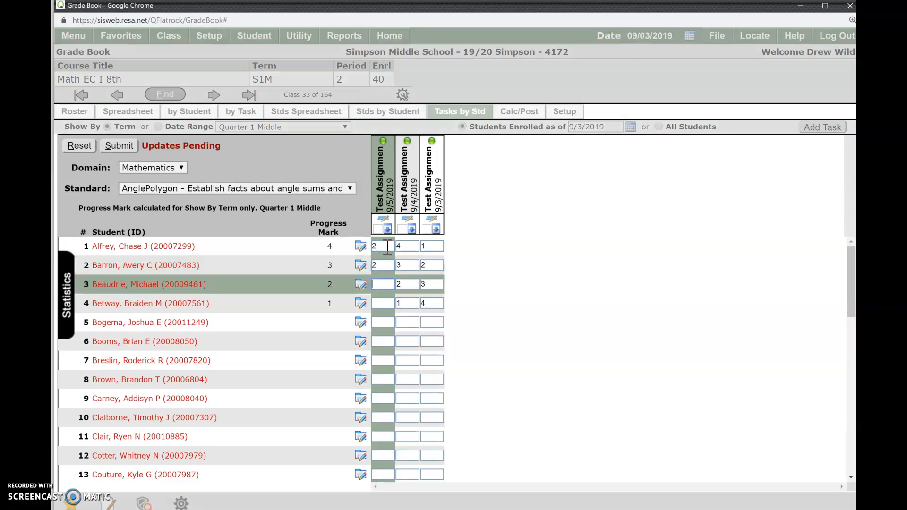
type("2")
key("Return")
type("2")
left_click(122, 146)
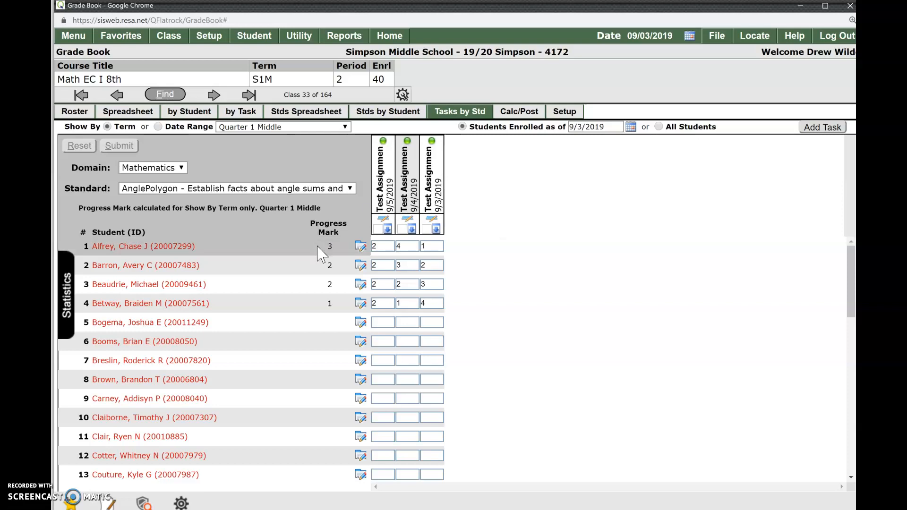
Change the first four students' scores on the 9/5/2019 assignment to 4, 3, 4 and 4, and submit.
left_click(382, 247)
key("BackSpace")
type("4")
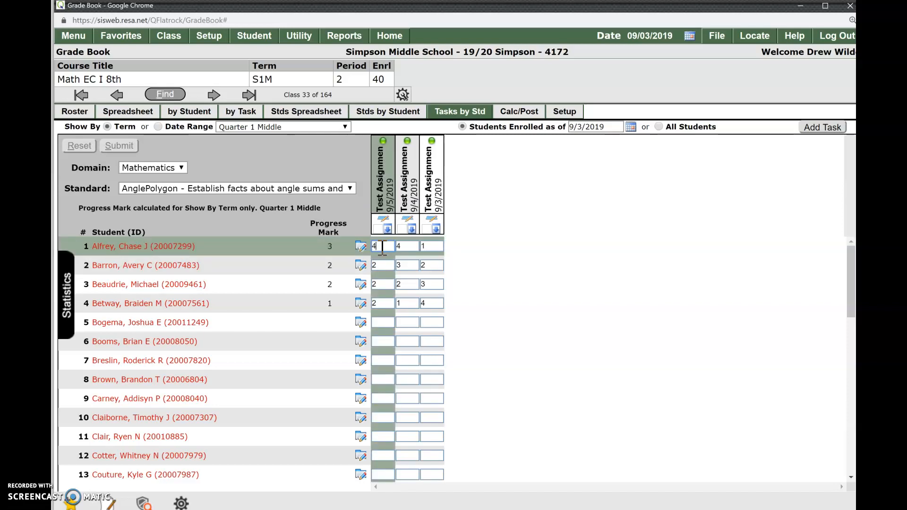
key("Return")
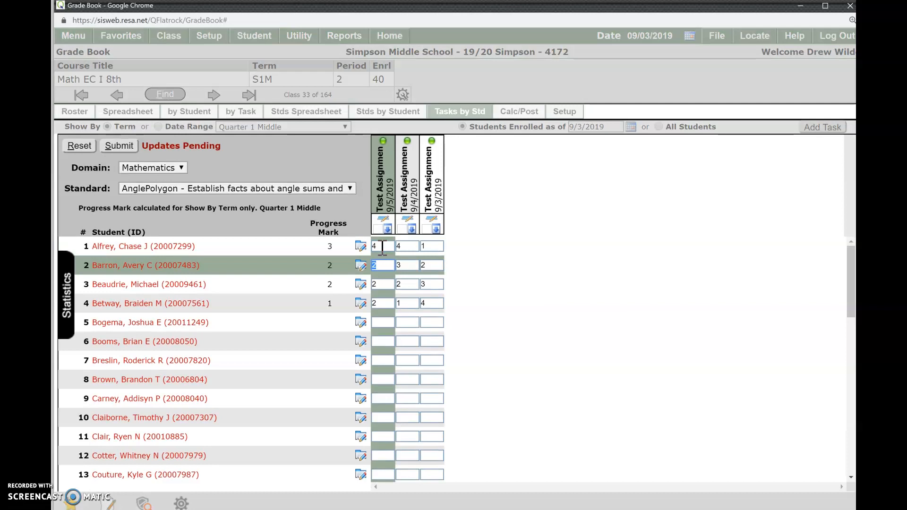
type("3")
key("Return")
type("4")
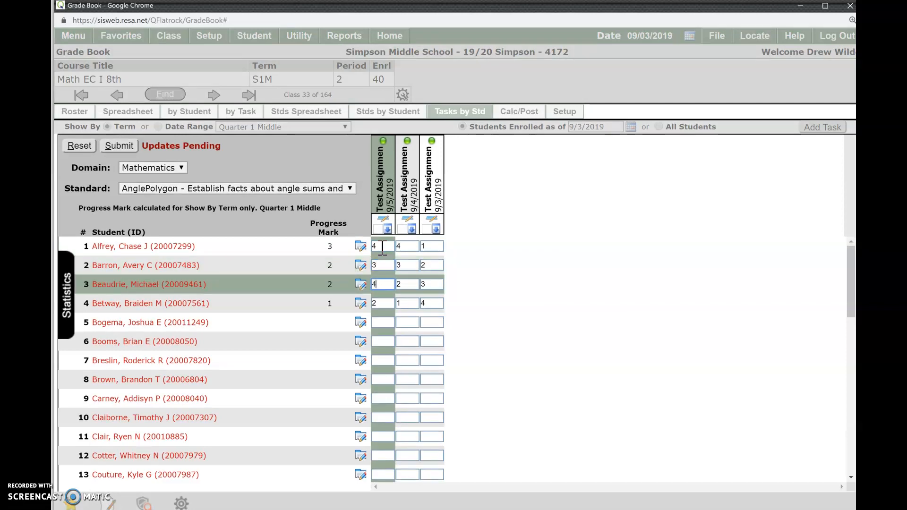
key("Return")
type("4")
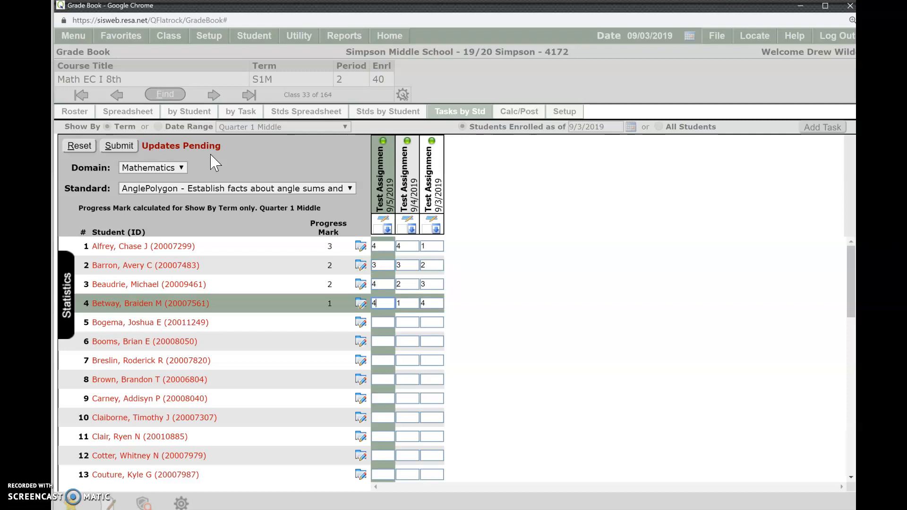
left_click(126, 148)
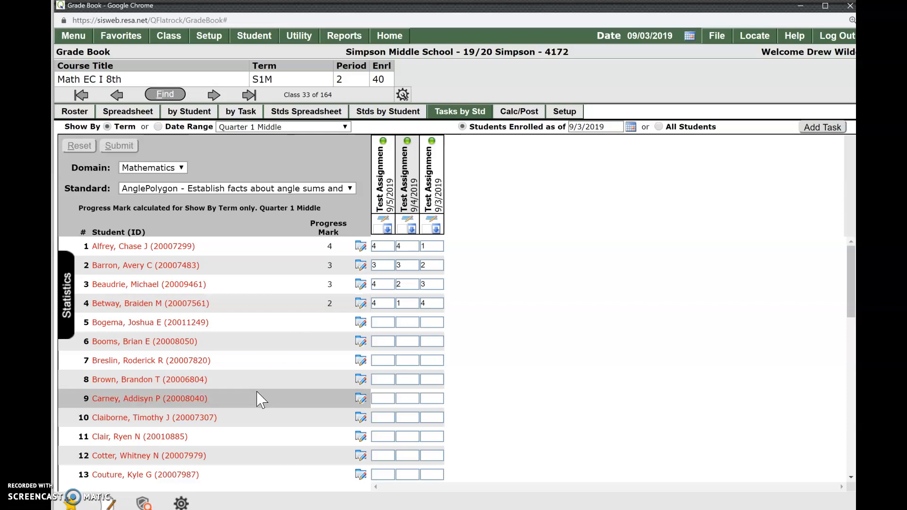
mouse_move(207, 509)
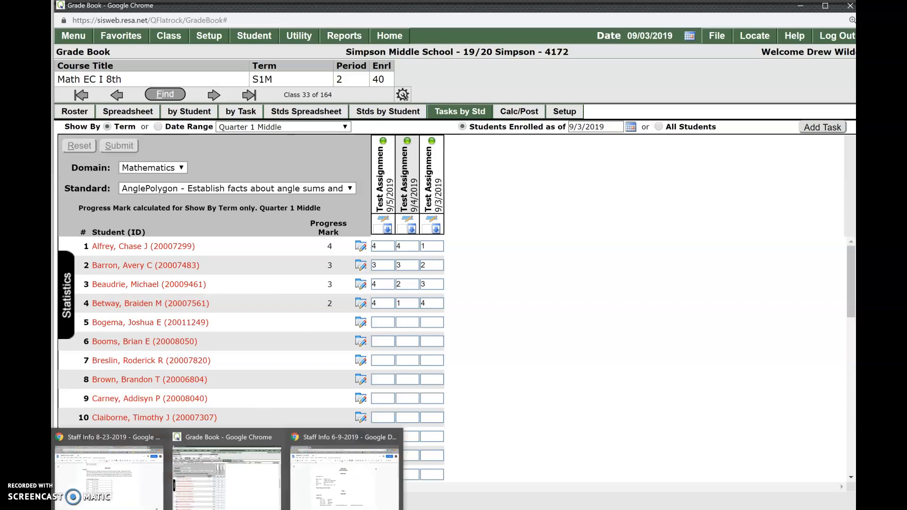